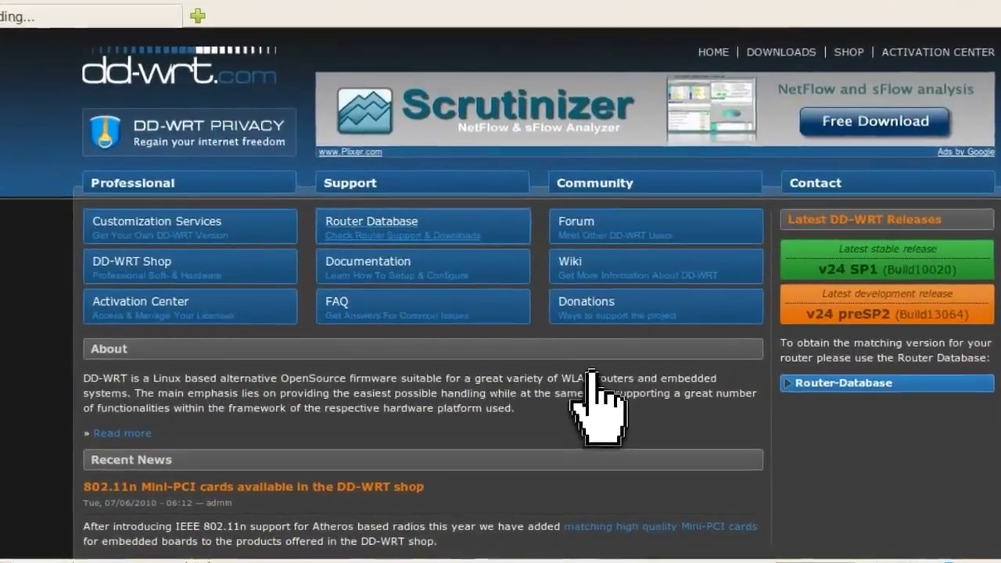
# - Open the DD-WRT Router Database, search it for asus and open the entry for the Asus WL520GU
pyautogui.click(419, 223)
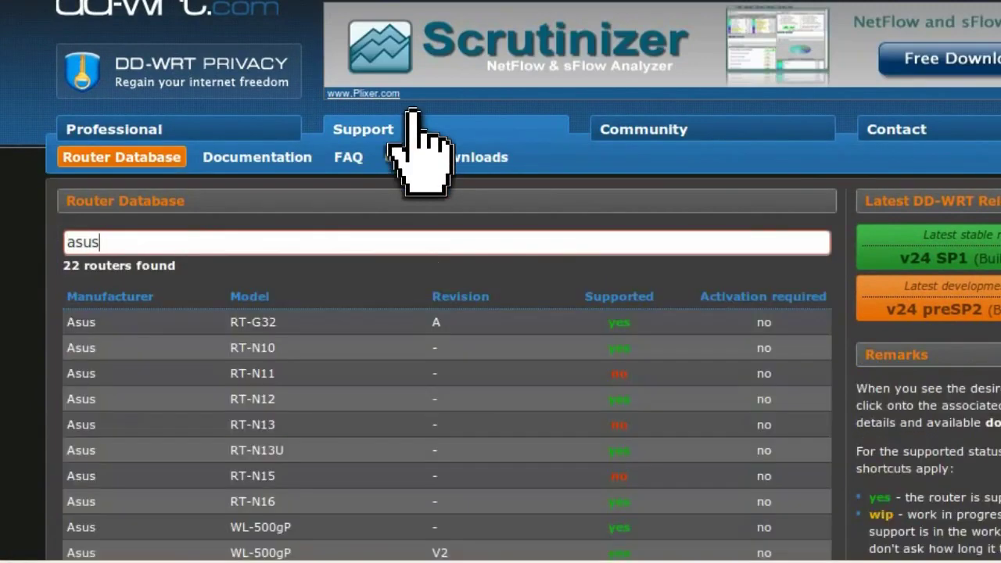
pyautogui.scroll(-5, 425, 190)
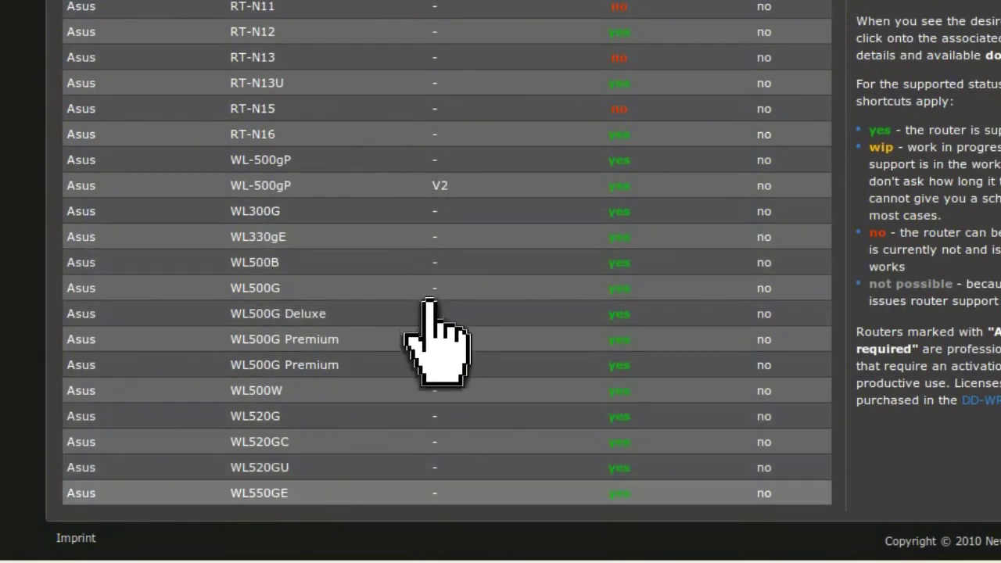
pyautogui.click(444, 468)
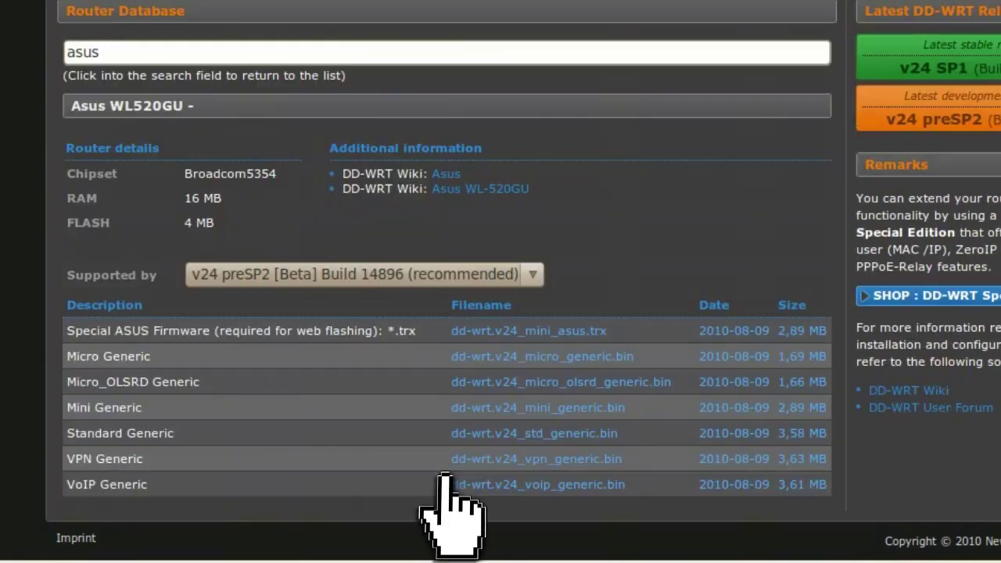
# - Download the special ASUS firmware file dd-wrt.v24_mini_asus.trx and close the browser and download windows
pyautogui.click(456, 331)
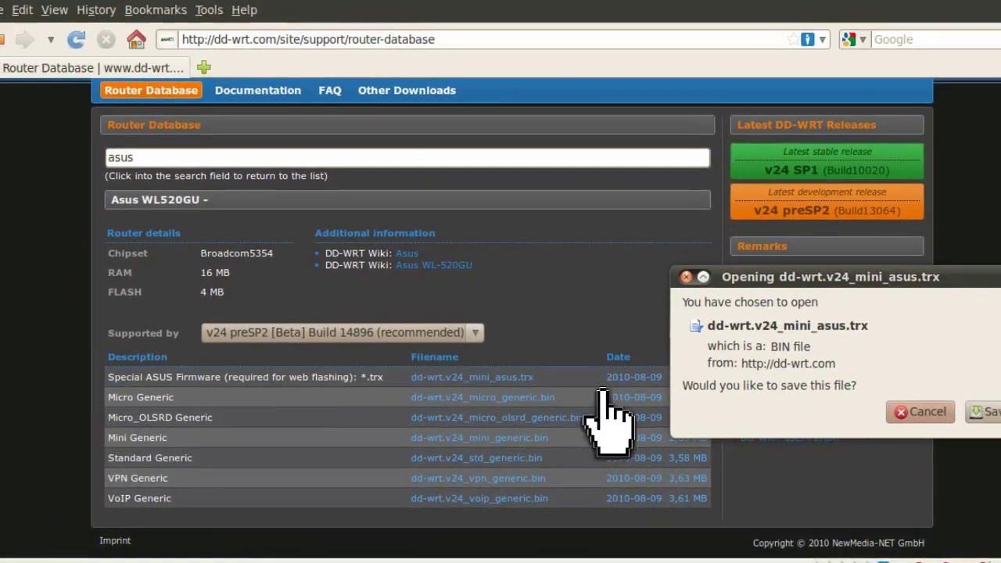
pyautogui.click(983, 412)
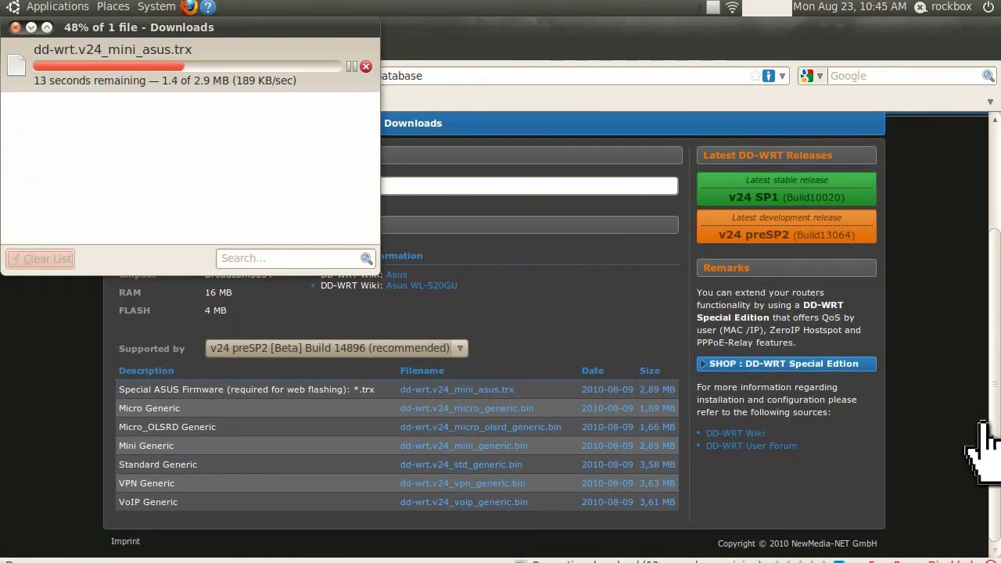
pyautogui.click(425, 50)
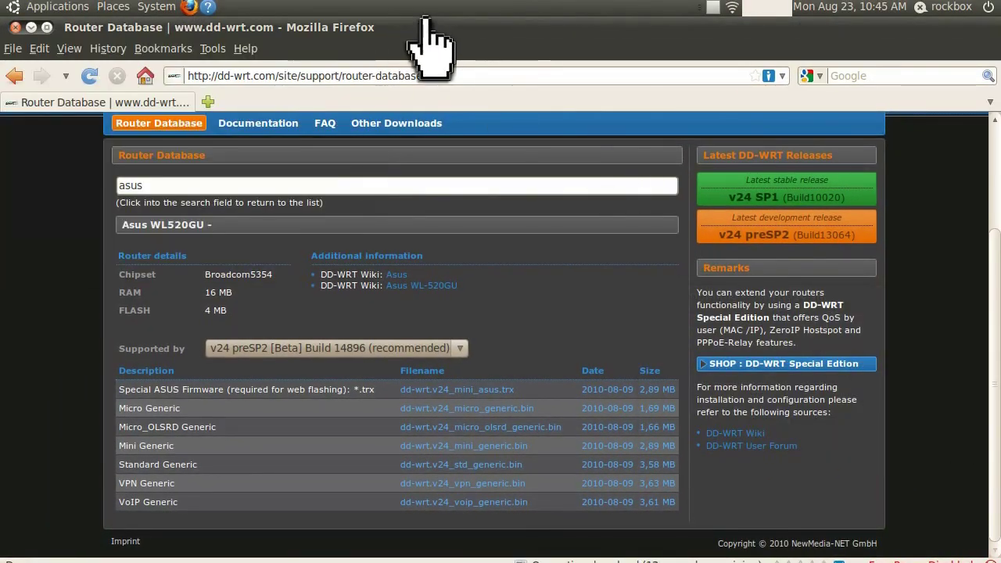
pyautogui.click(15, 26)
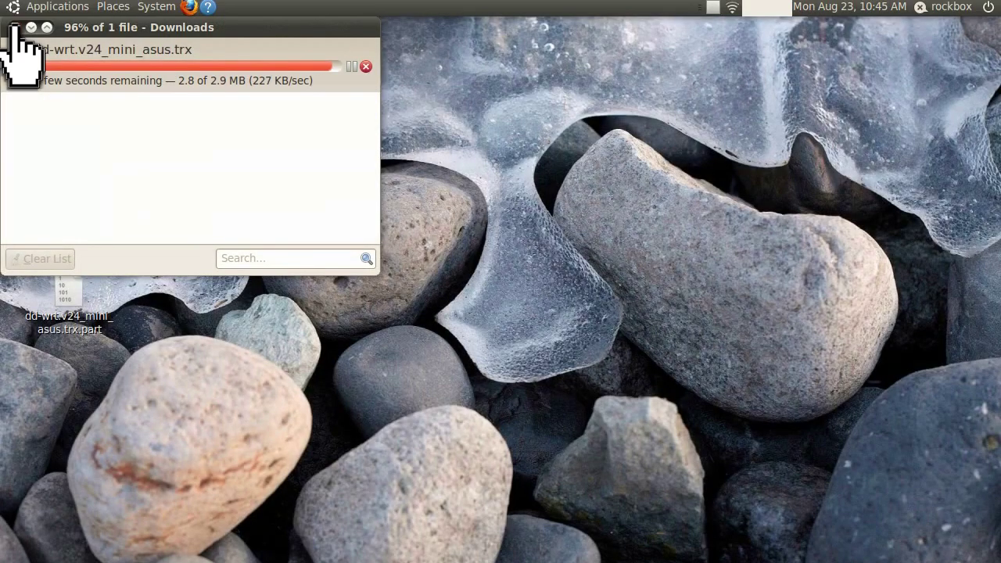
pyautogui.click(15, 27)
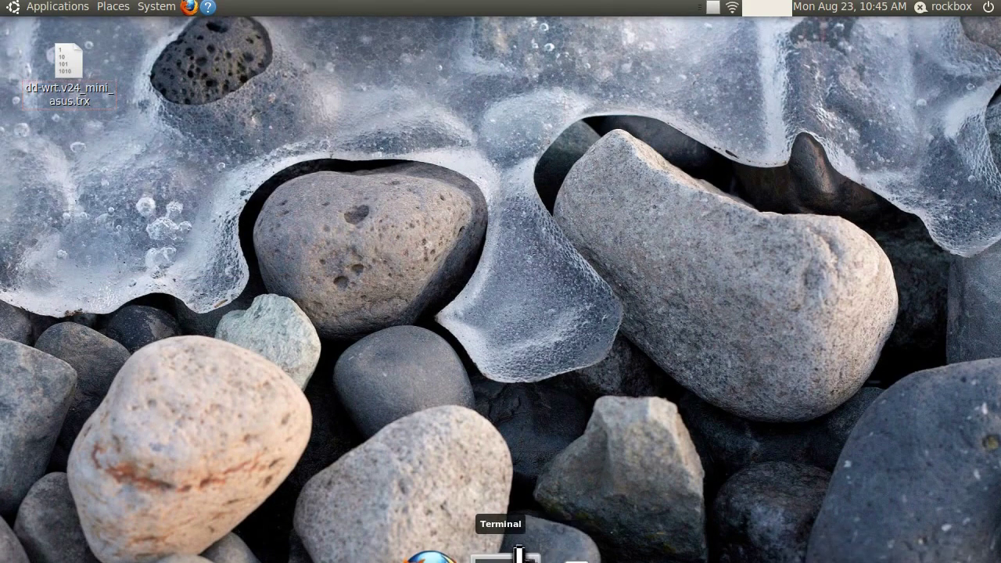
# - Switch to Terminal and install the TFTP client with sudo apt-get install tftp
pyautogui.click(516, 554)
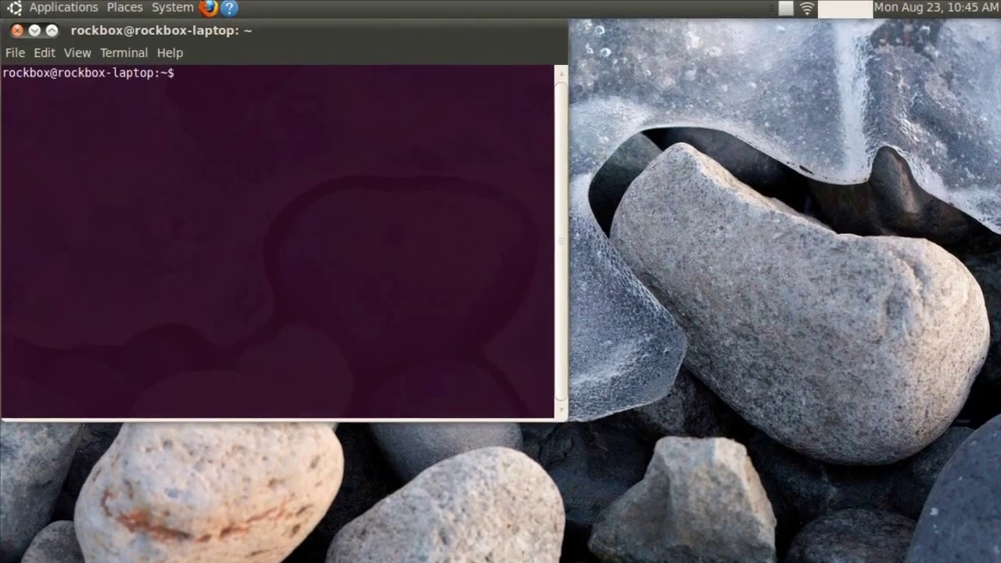
pyautogui.write('sudo apt')
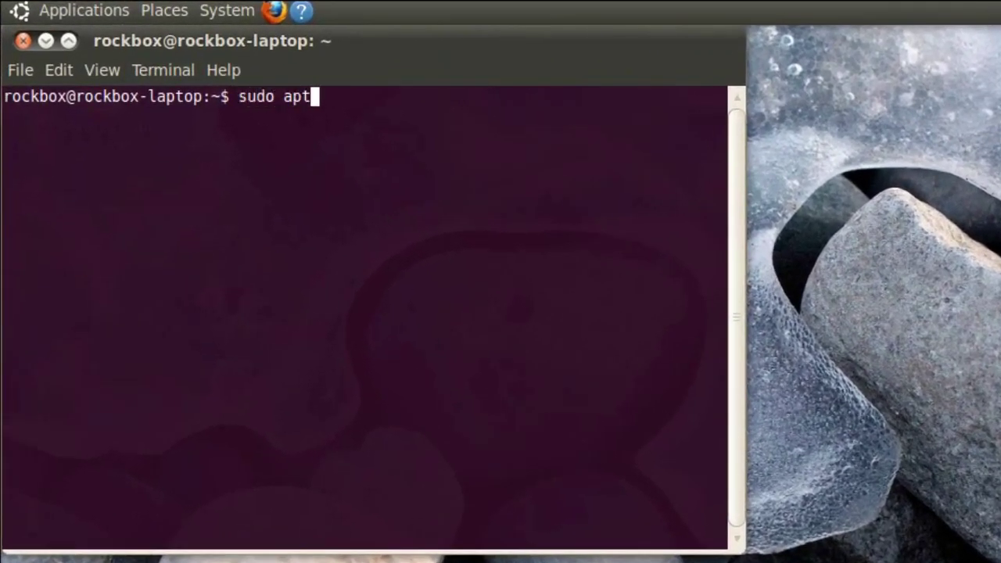
pyautogui.write('-get install')
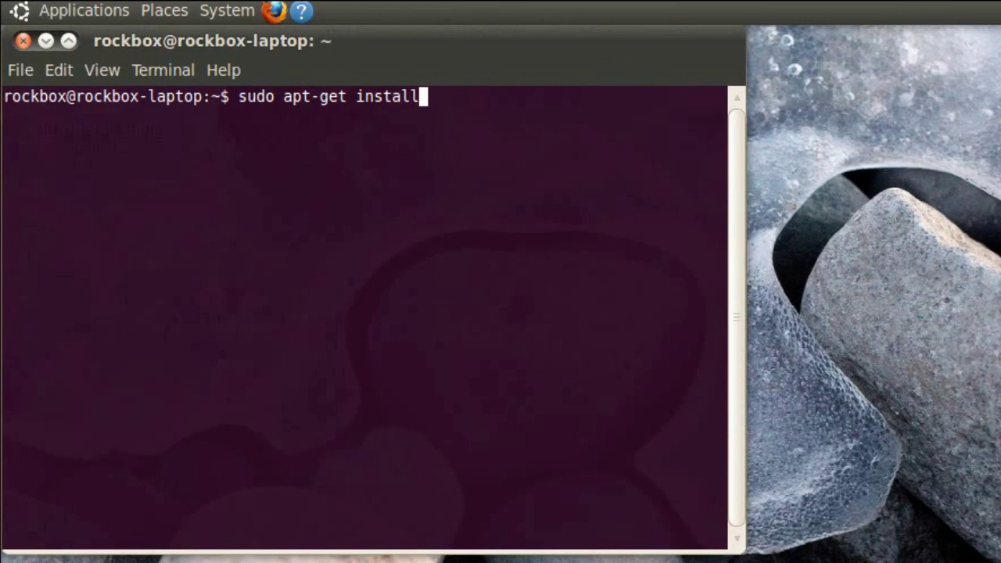
pyautogui.write(' tftp')
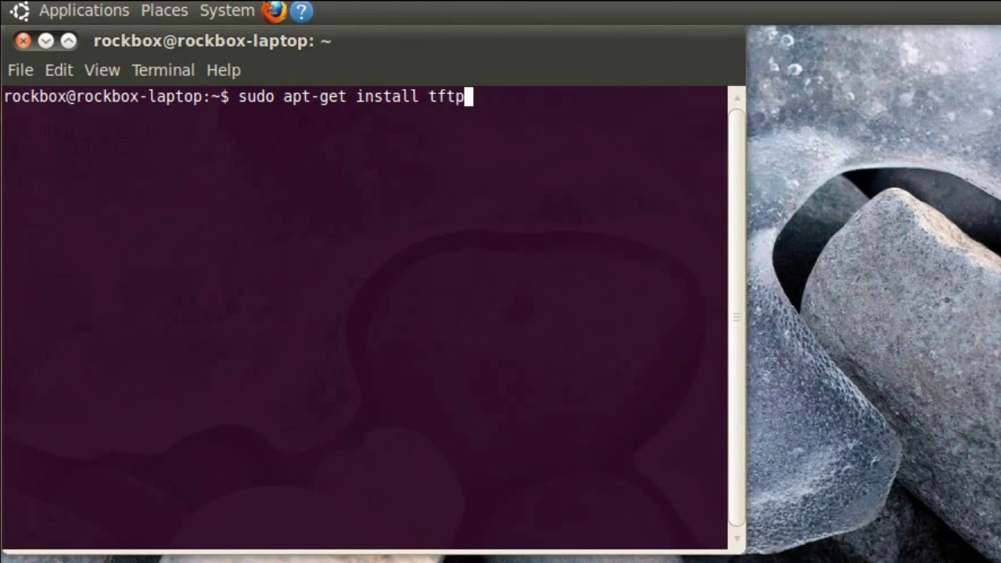
pyautogui.press('Return')
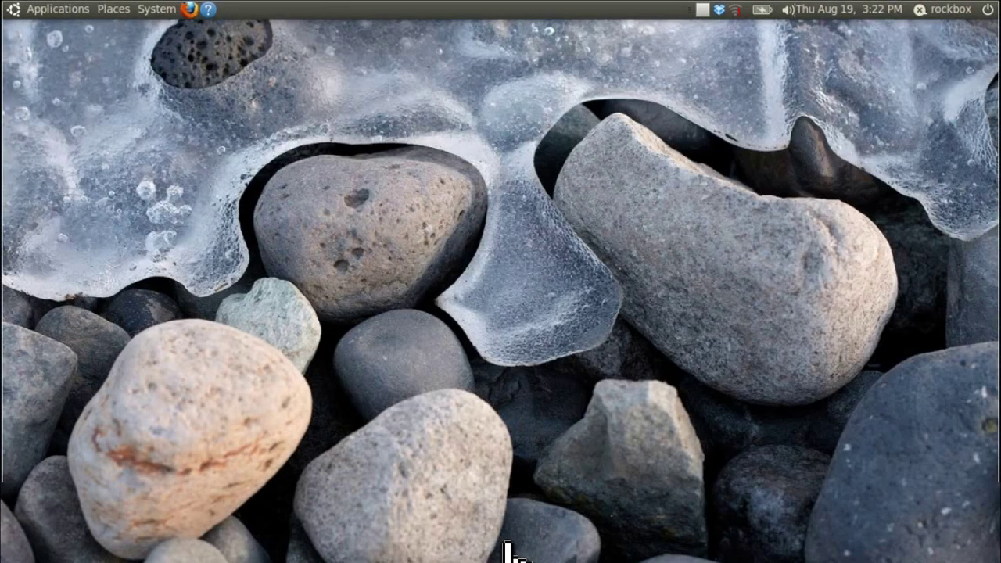
# - Open the network connection settings, edit the wired connection Auto eth0 and set its IPv4 method to Manual
pyautogui.click(156, 9)
pyautogui.moveTo(235, 31)
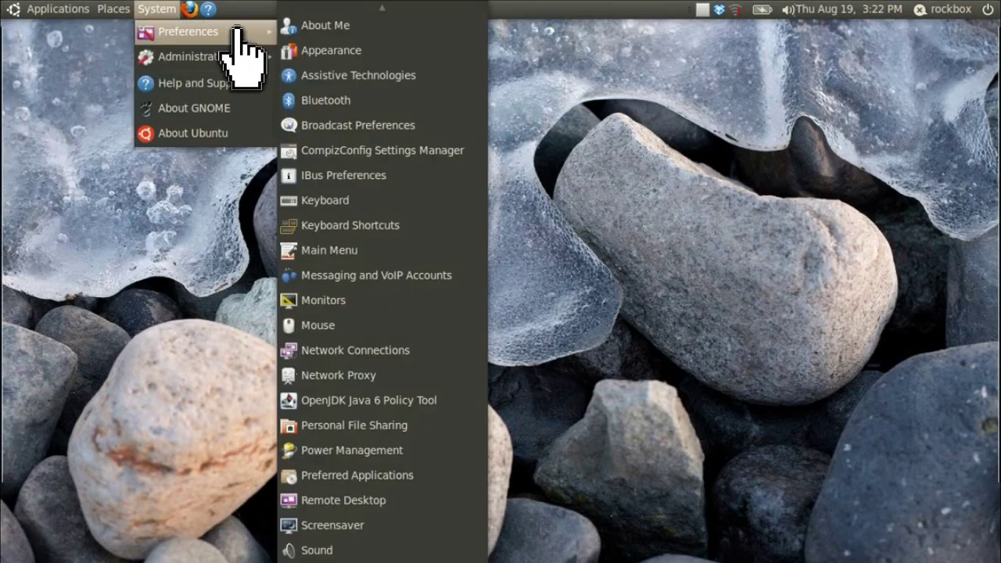
pyautogui.click(345, 351)
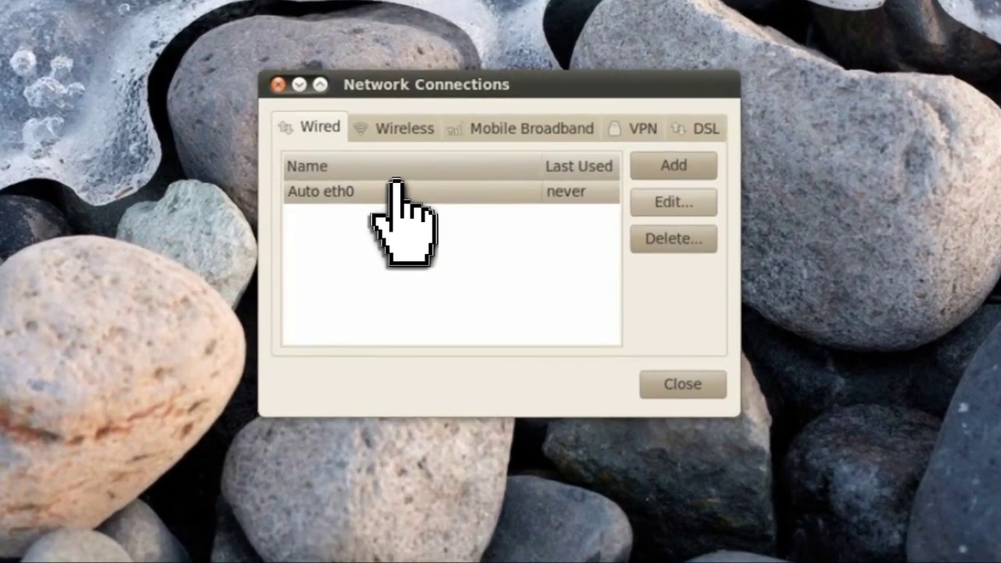
pyautogui.click(665, 205)
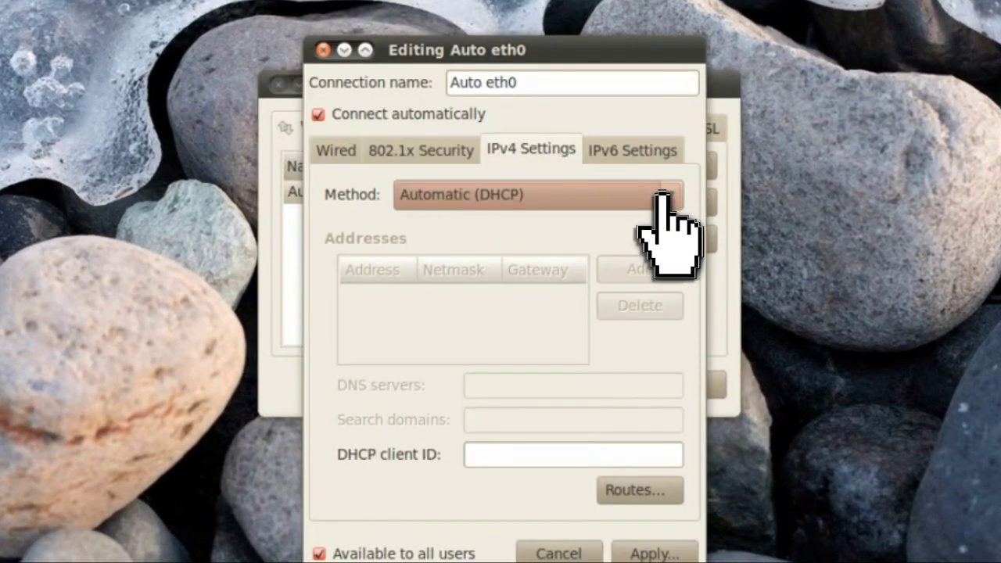
pyautogui.click(663, 200)
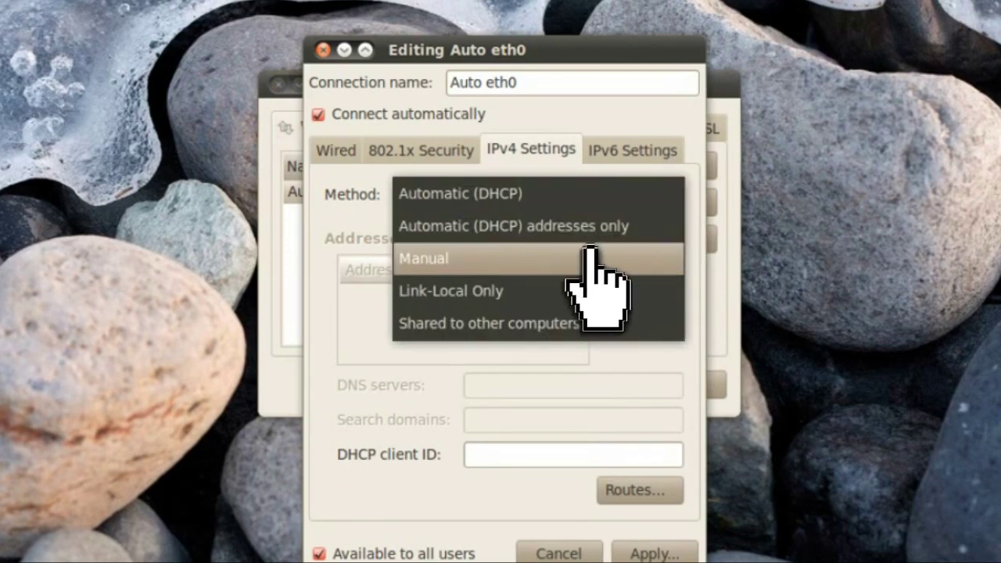
pyautogui.click(590, 258)
# - Add an IPv4 address entry with address 192.168.1.10, netmask 255.255.255.0 and gateway 192.168.1.1
pyautogui.click(639, 269)
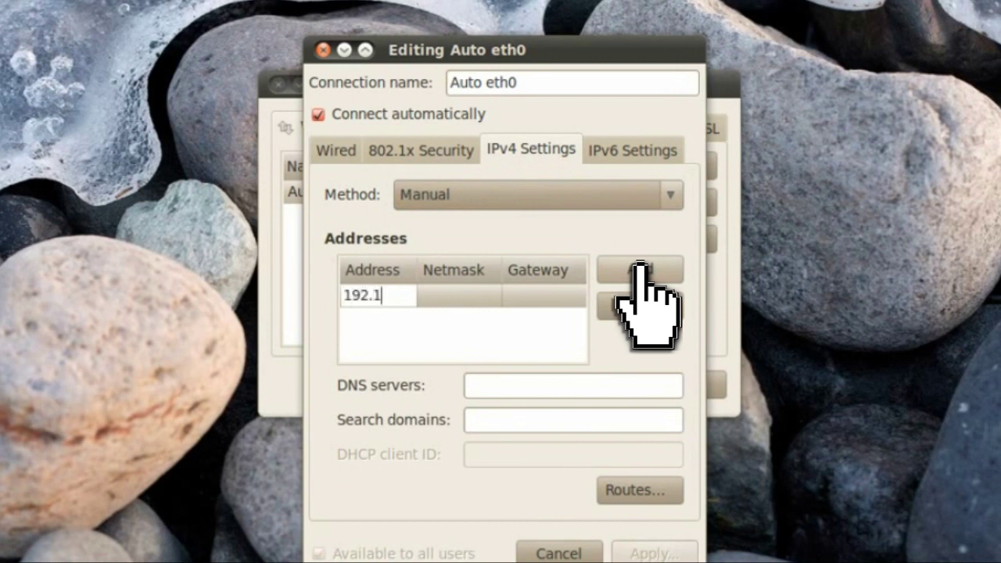
pyautogui.write('192.168.1.10')
pyautogui.press('Tab')
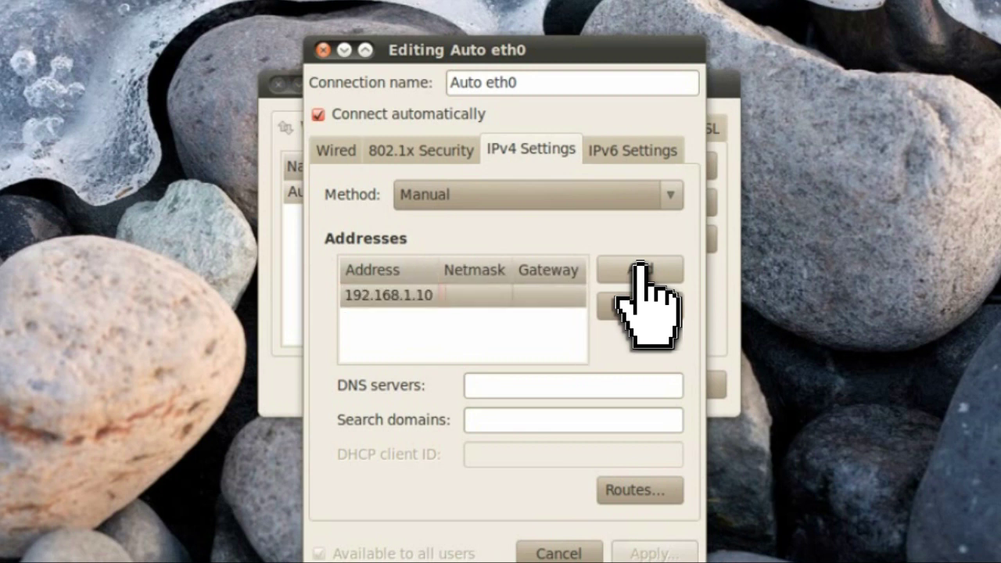
pyautogui.write('255.255.255.0')
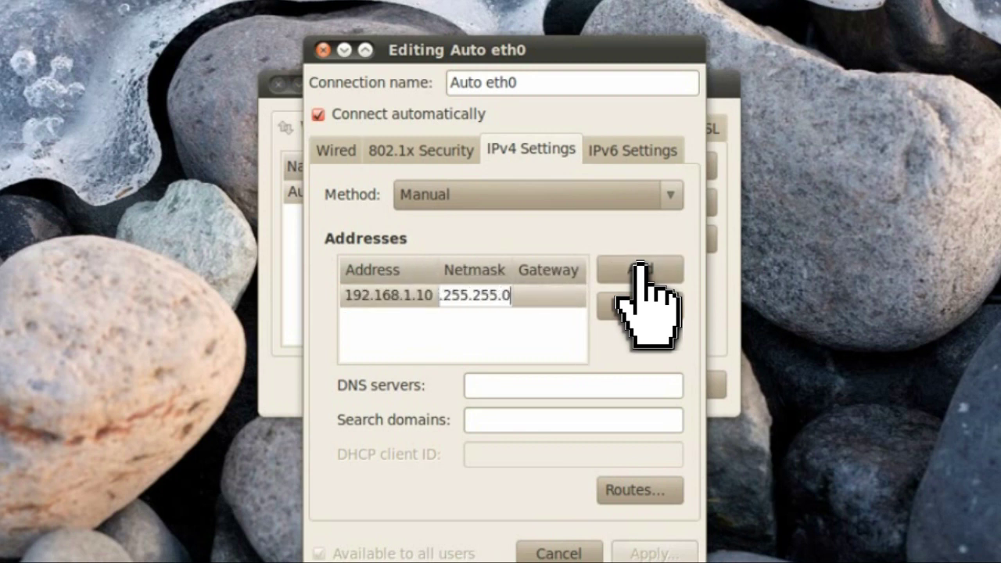
pyautogui.press('Tab')
pyautogui.write('192')
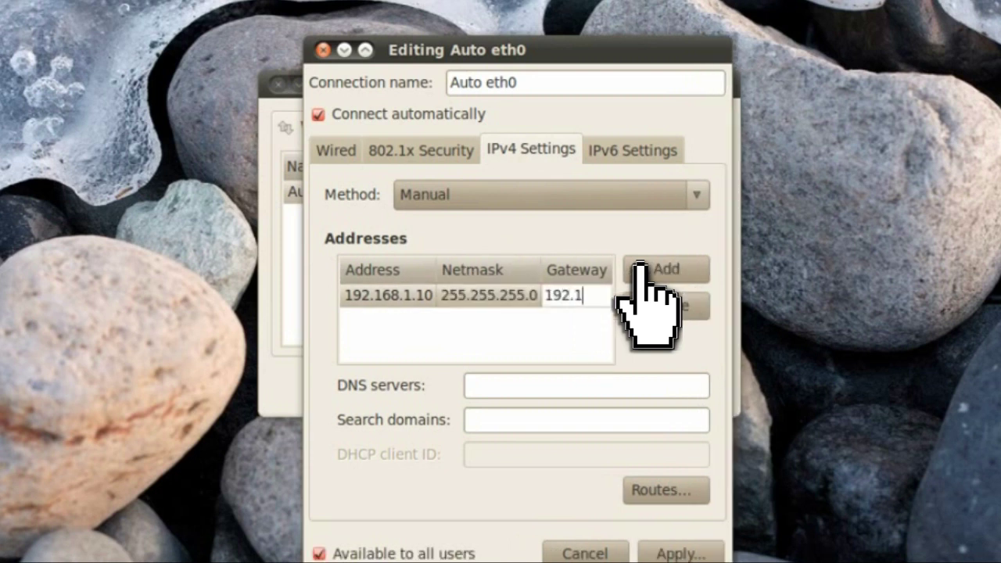
pyautogui.write('.168.1.1')
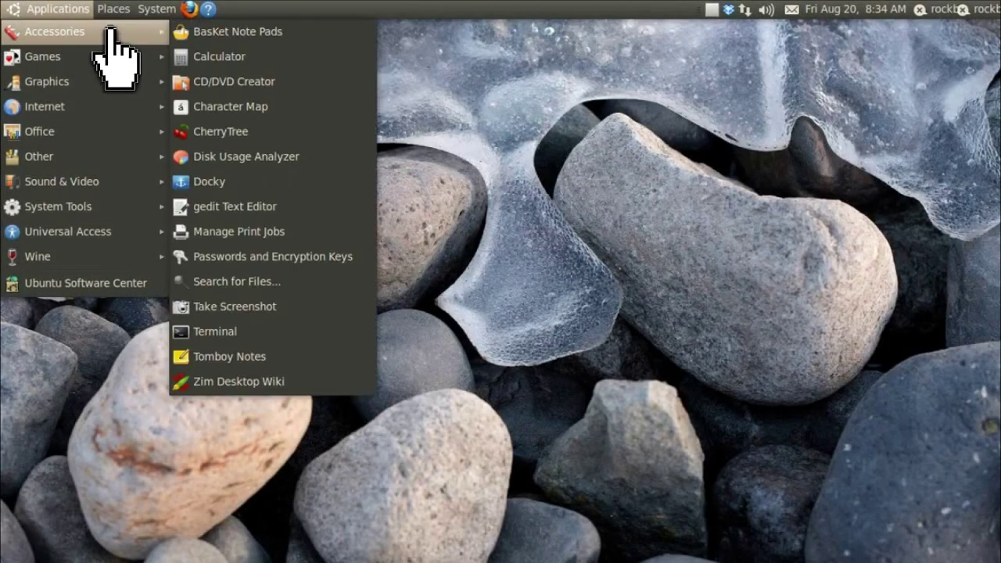
# - Open Terminal, change to the Desktop folder and start an interactive tftp session
pyautogui.click(258, 333)
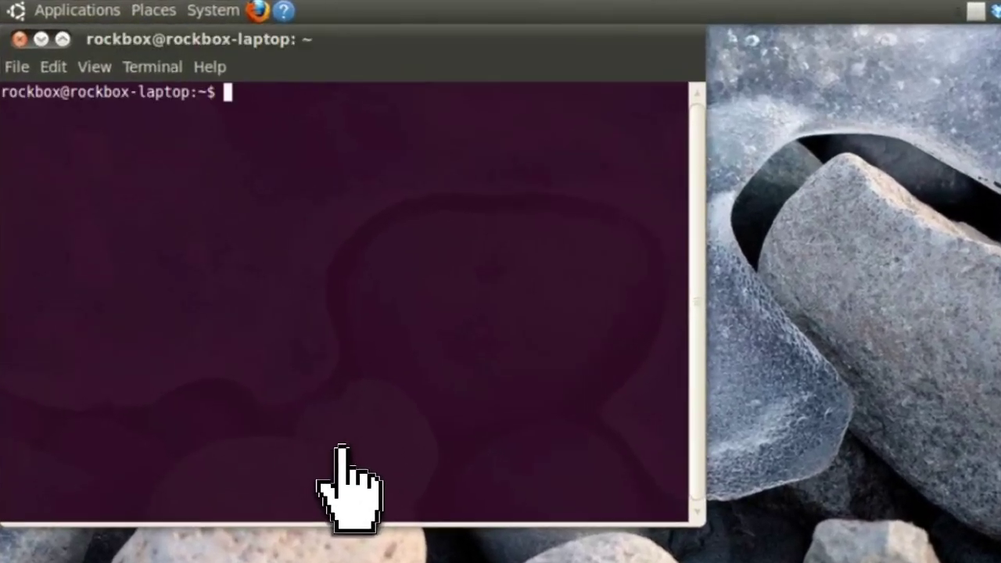
pyautogui.write('cd Desktop')
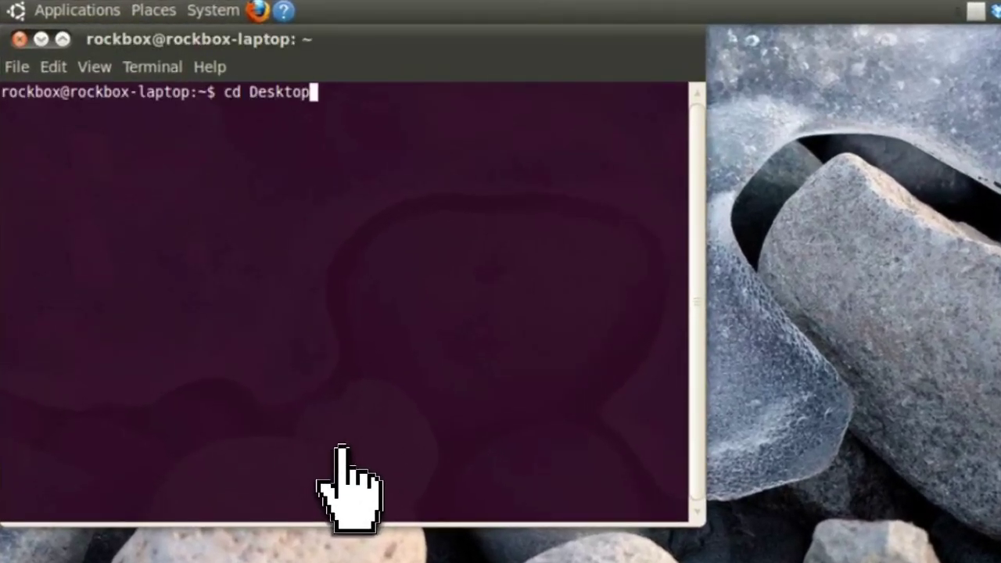
pyautogui.press('Return')
pyautogui.write('tftp')
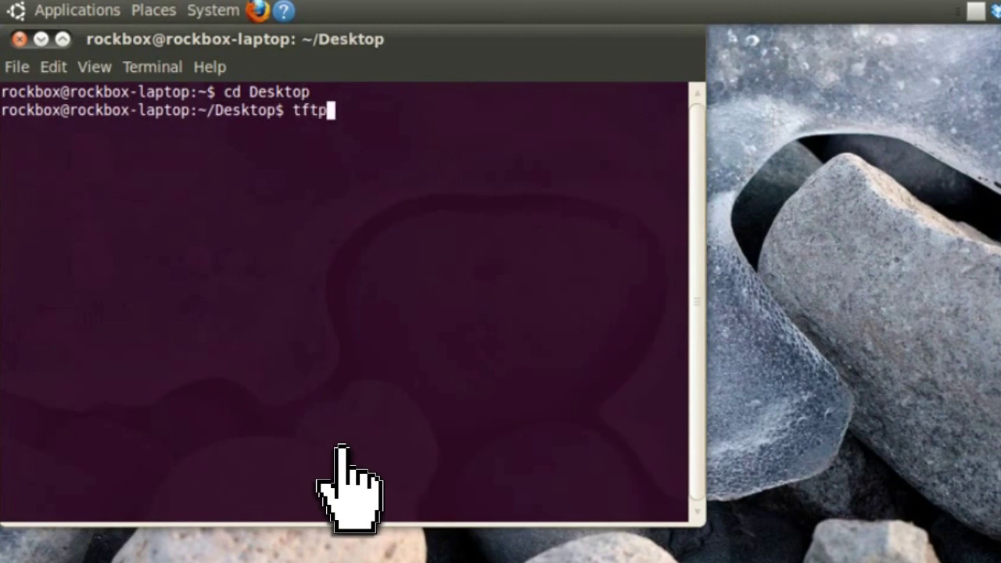
pyautogui.press('Return')
# - Configure the tftp session with packet tracing on, a timeout of 1 and binary transfer mode
pyautogui.write('trace')
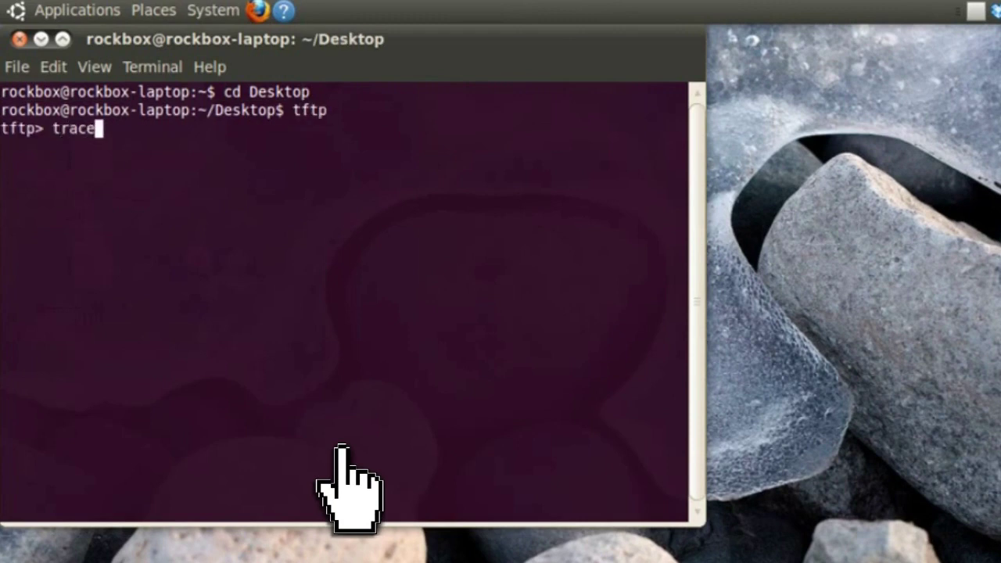
pyautogui.press('Return')
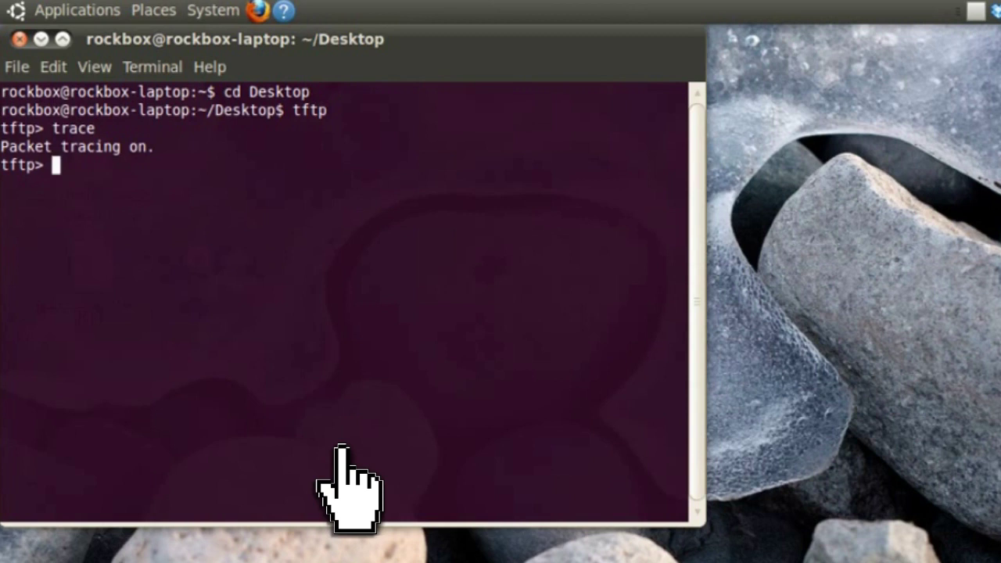
pyautogui.write('timeout 1')
pyautogui.press('Return')
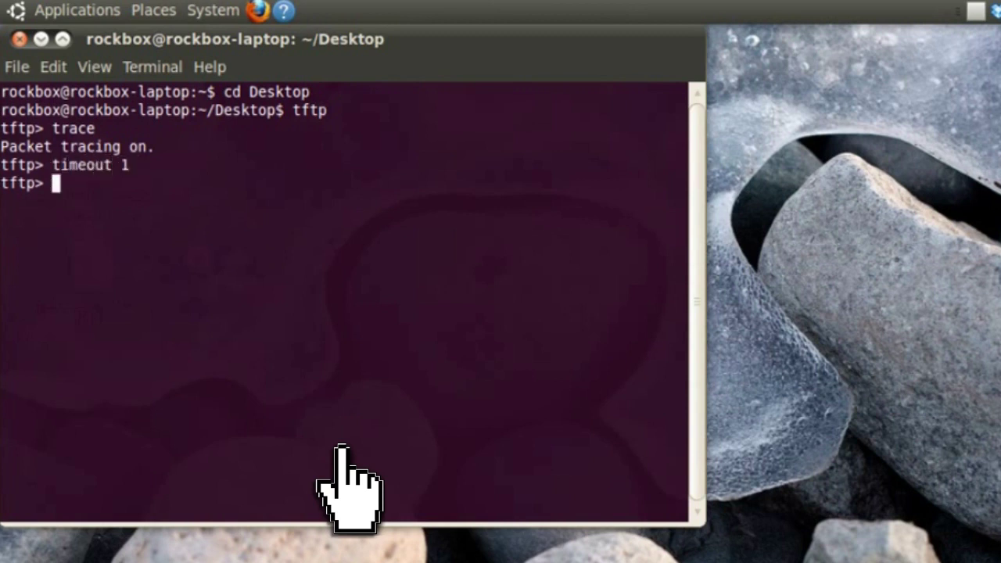
pyautogui.write('mode bina')
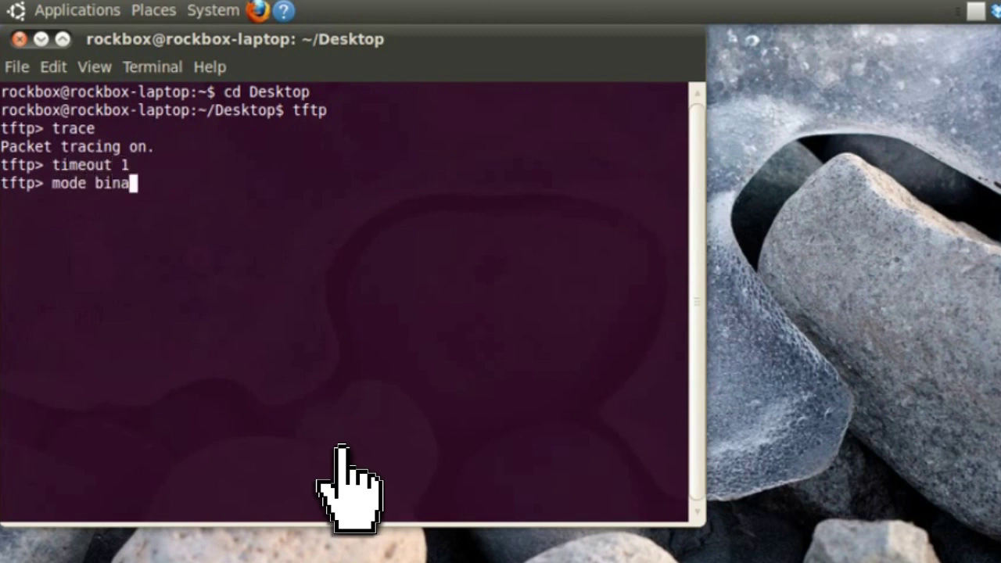
pyautogui.write('ry')
pyautogui.press('Return')
# - Connect the tftp session to the router at 192.168.69.1
pyautogui.write('conne')
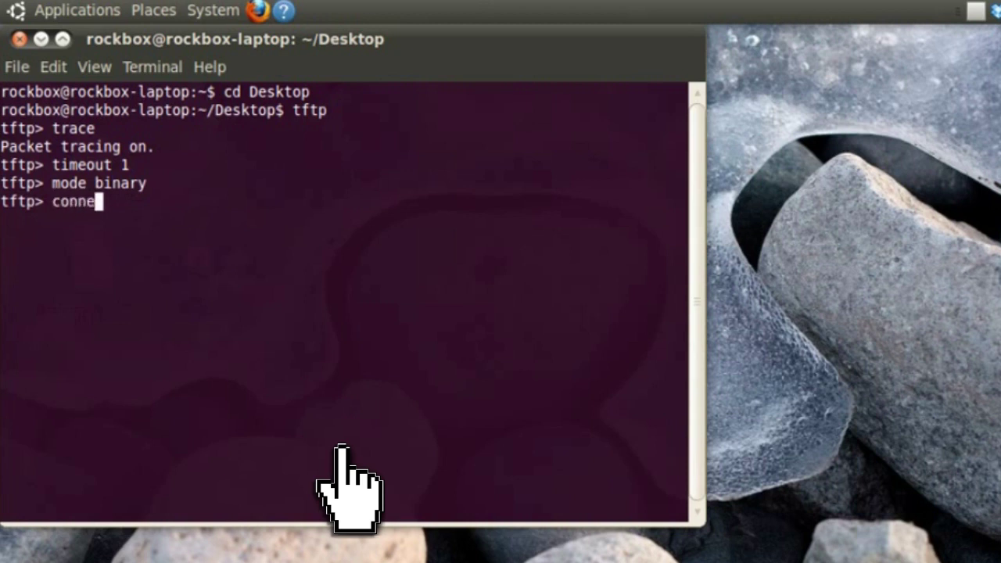
pyautogui.write('ct 192.1')
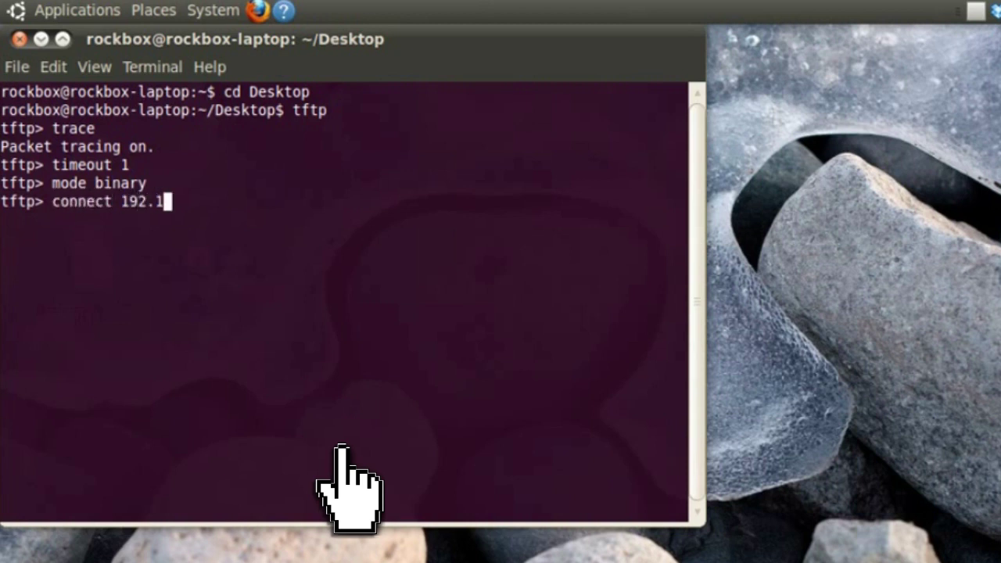
pyautogui.write('68.69.1')
pyautogui.press('Return')
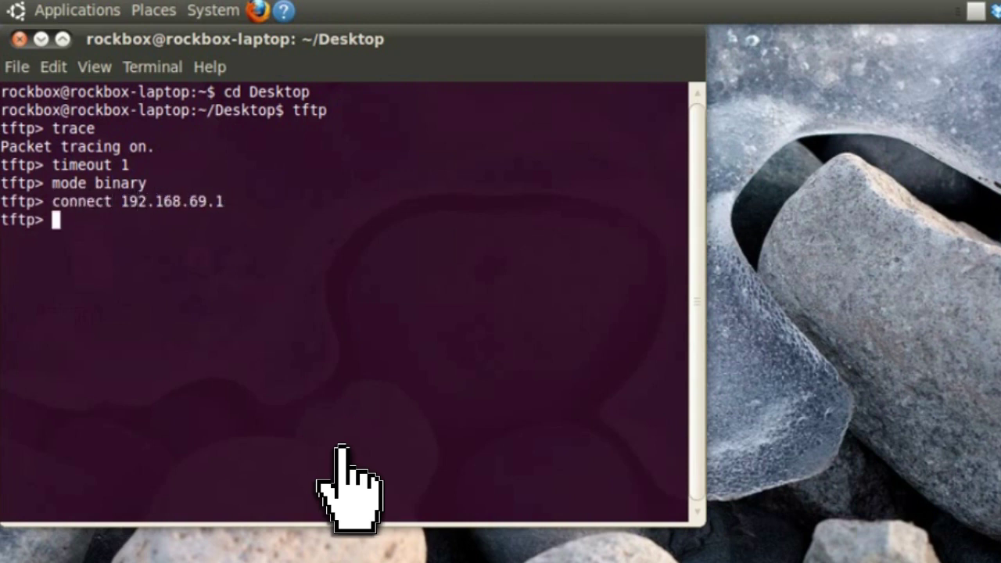
# - Upload the firmware file dd-wrt.v24_mini_asus.trx to the router with the tftp put command
pyautogui.write('put')
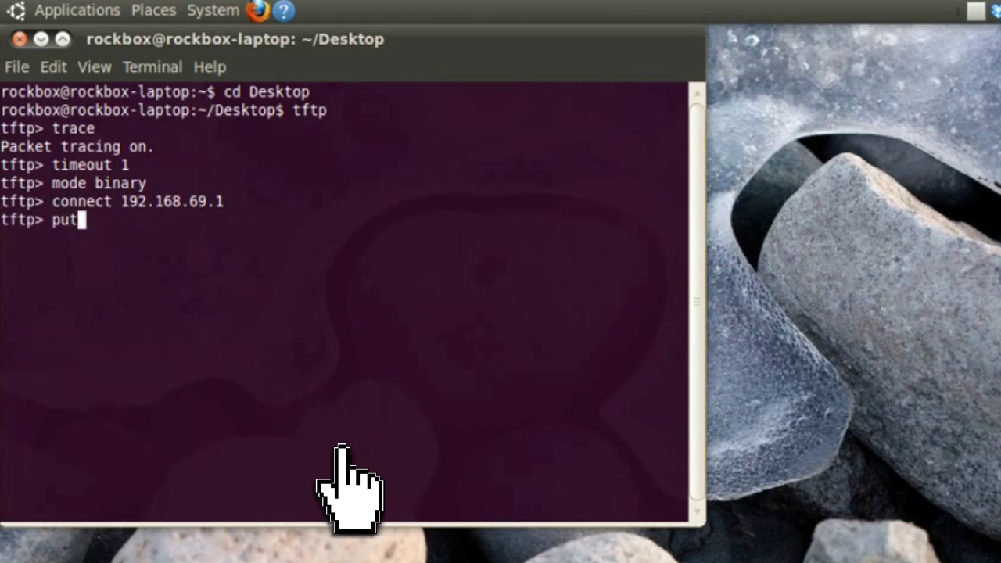
pyautogui.write(' dd-wrt')
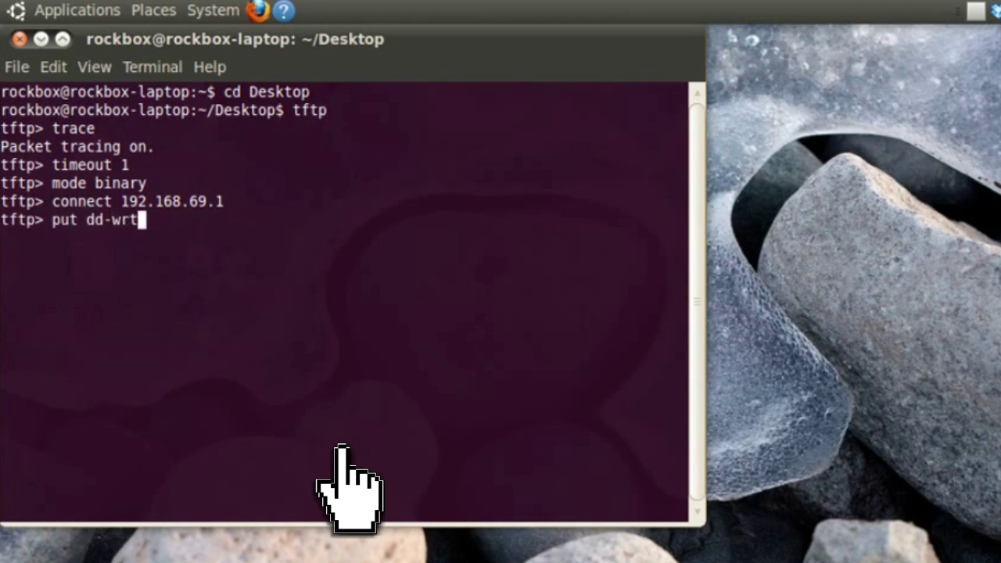
pyautogui.write('.v24_min')
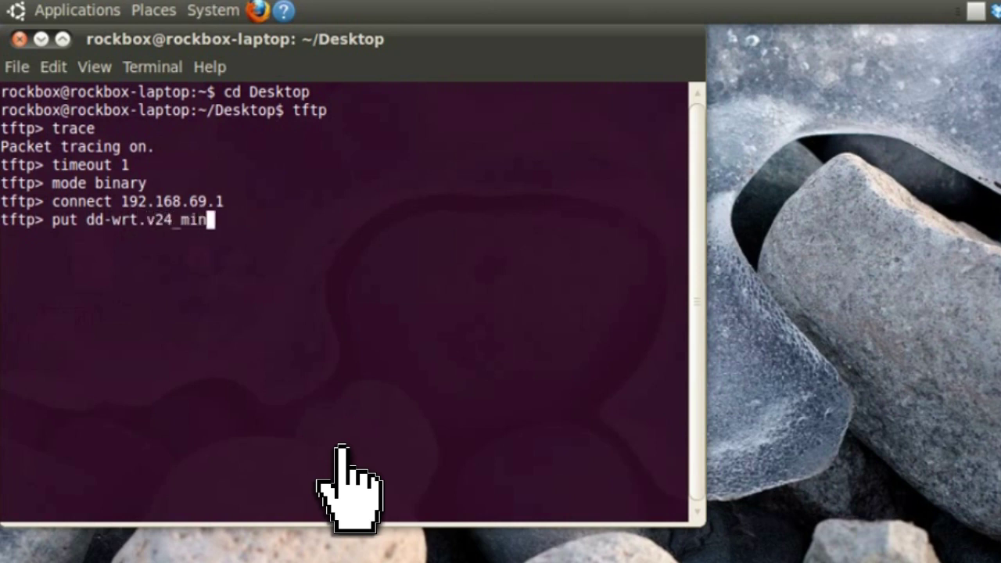
pyautogui.write('i_asus.t')
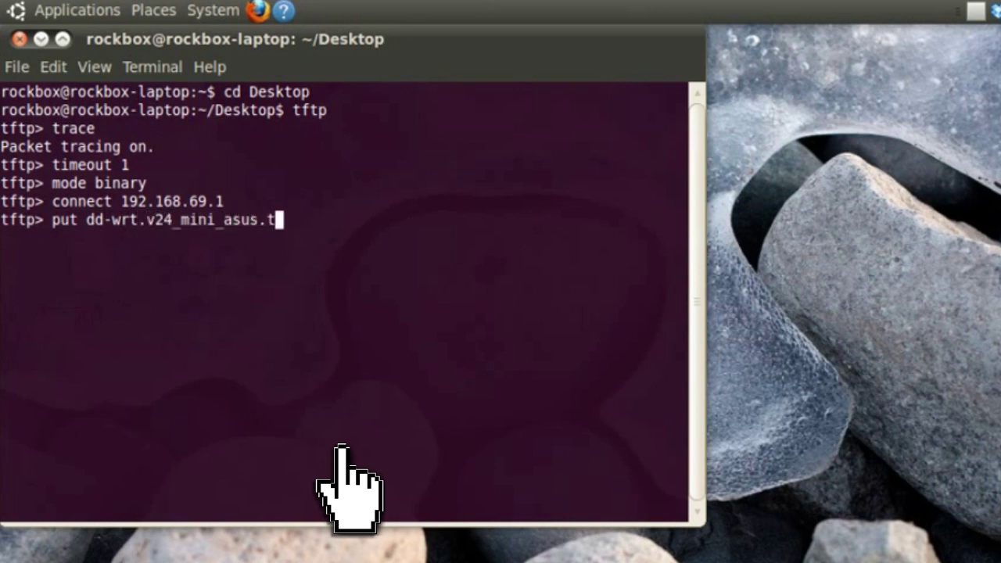
pyautogui.write('rx')
pyautogui.press('Return')
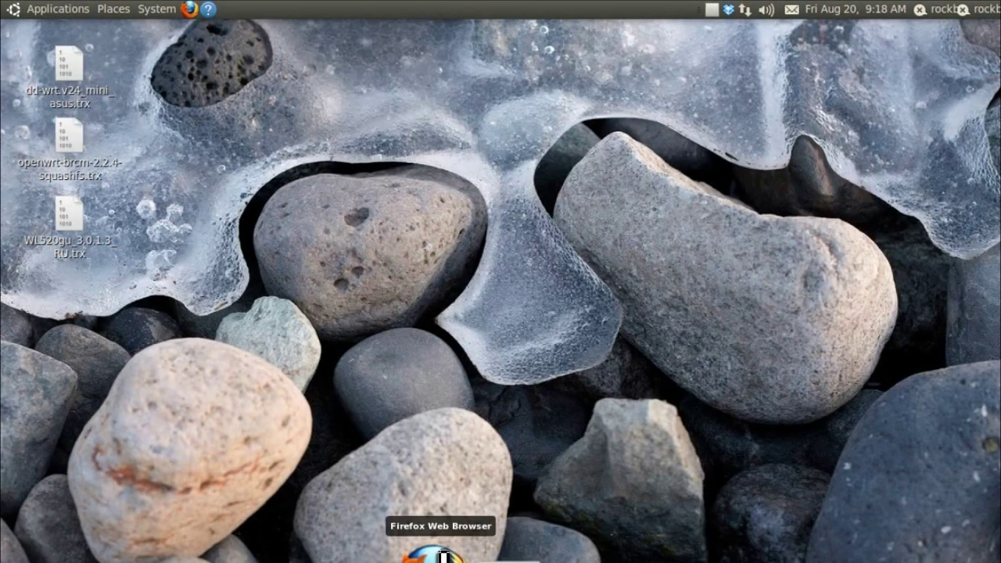
# - Switch to Firefox and load the router's control panel at 192.168.1.1
pyautogui.click(443, 557)
pyautogui.write('192.16')
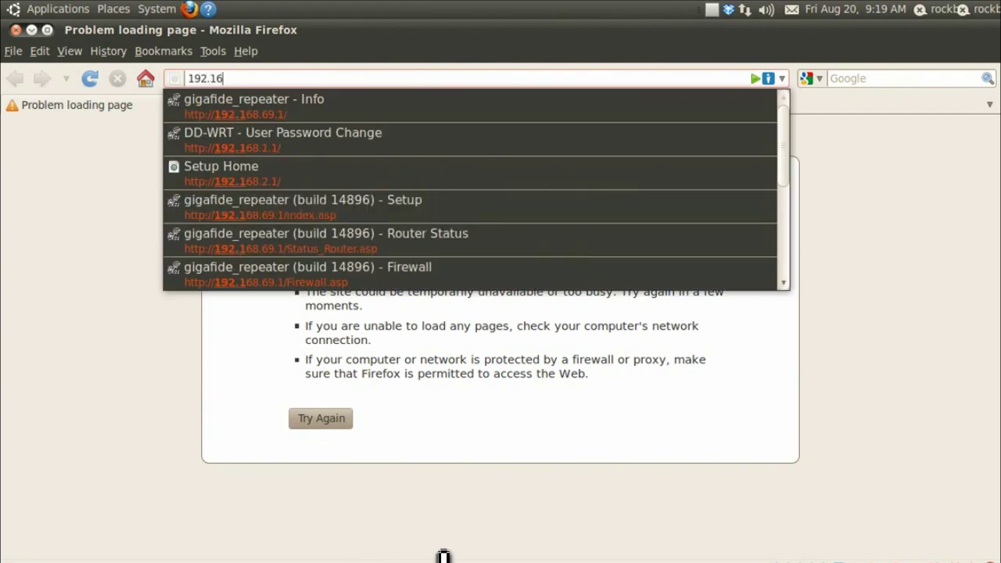
pyautogui.write('8.1.1')
pyautogui.press('Return')
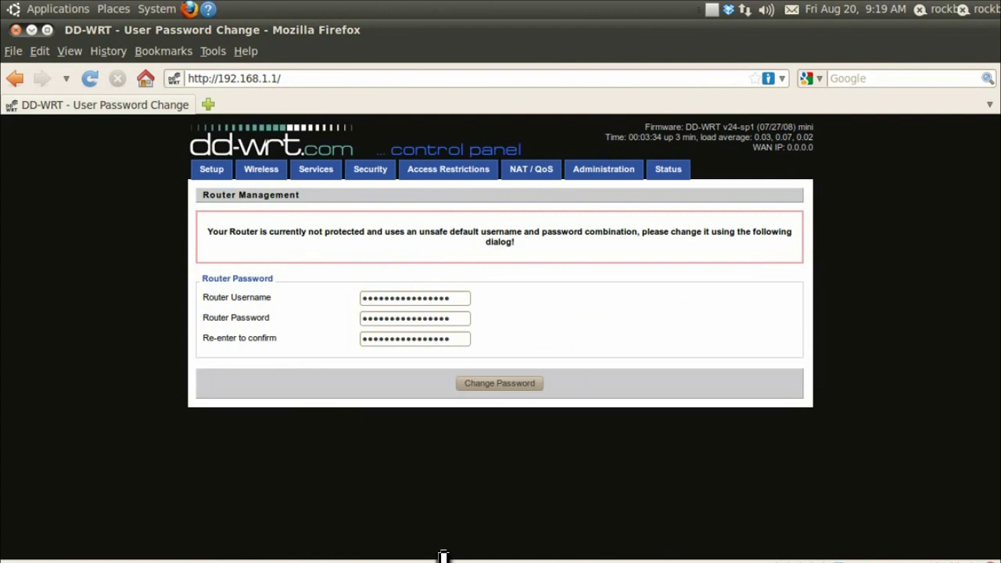
# - Replace the default router login by entering a new router username and a new router password with its confirmation, and submit the change
pyautogui.press('Tab')
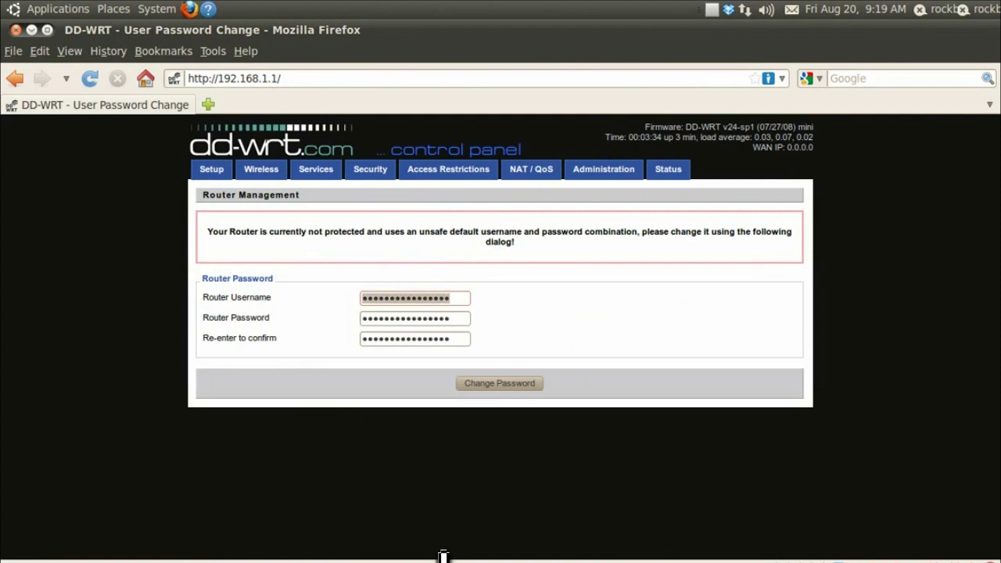
pyautogui.write('rockbell')
pyautogui.press('Tab')
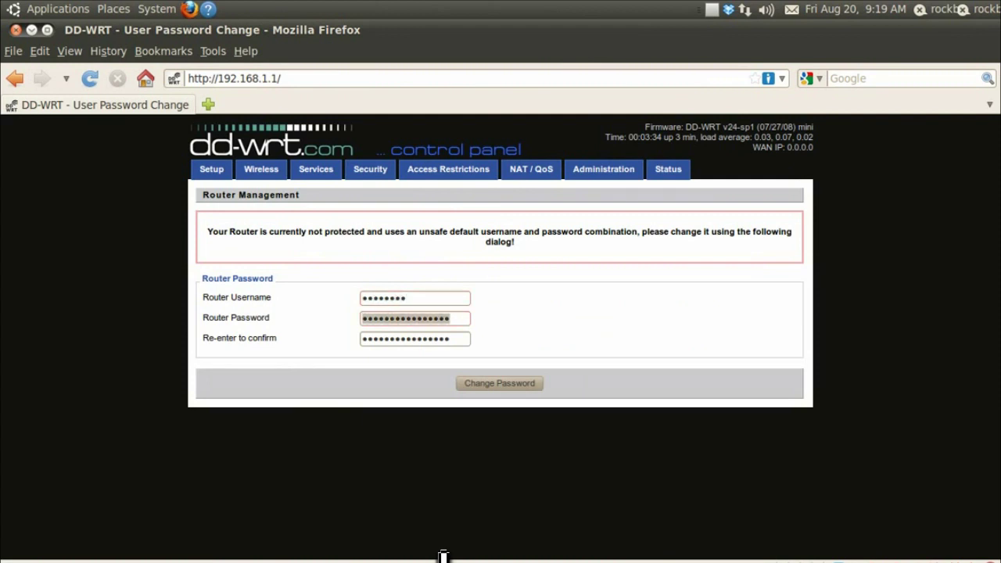
pyautogui.write('•••••••')
pyautogui.press('Tab')
pyautogui.write('••')
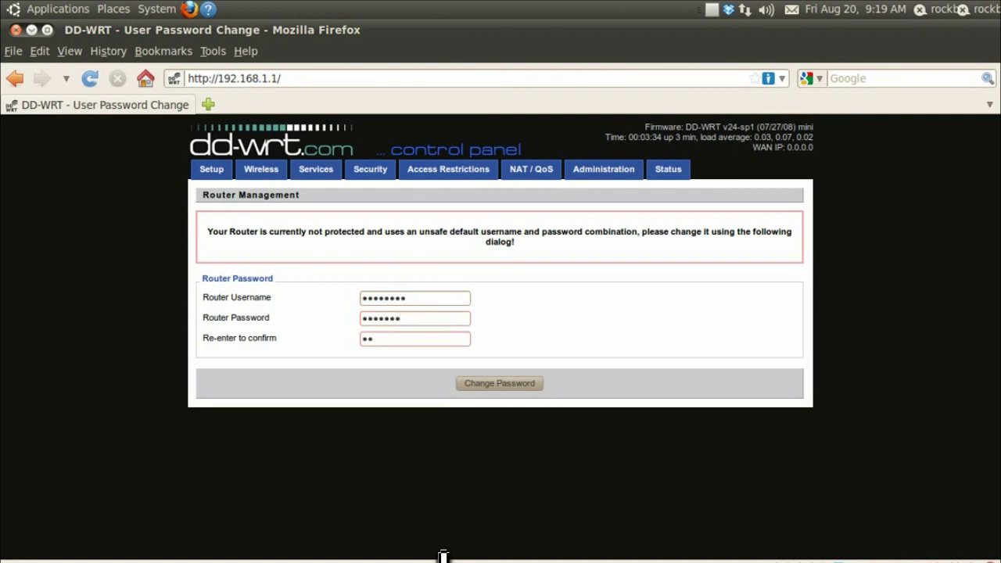
pyautogui.write('•••••')
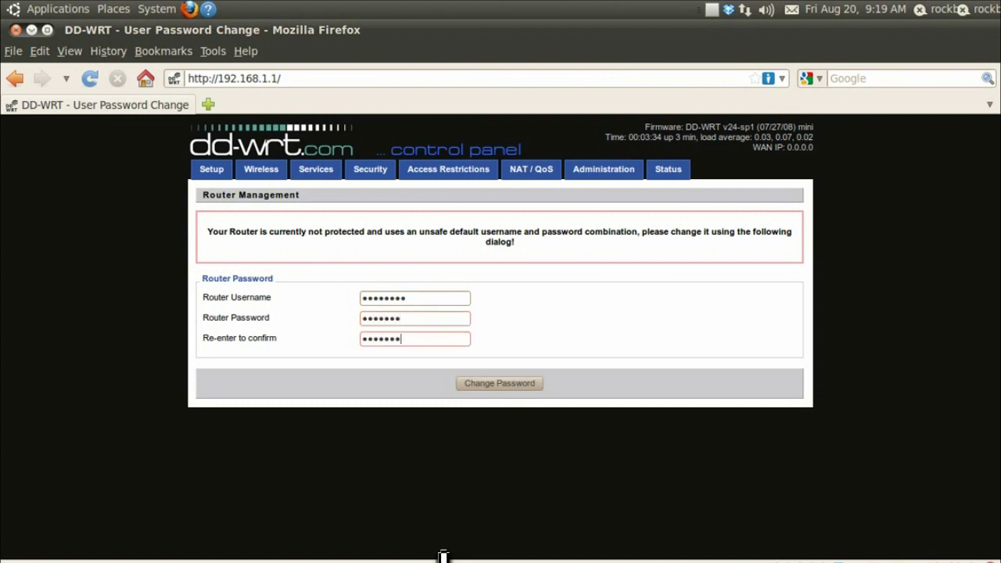
pyautogui.click(498, 383)
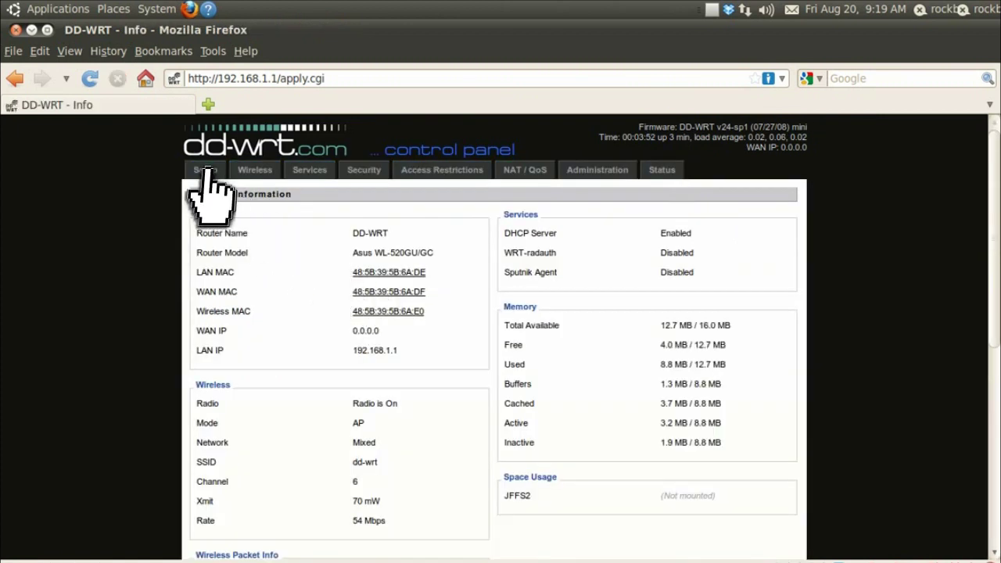
# - In the router's basic setup, enable STP and set both the router name and the host name to "repeater"
pyautogui.click(208, 169)
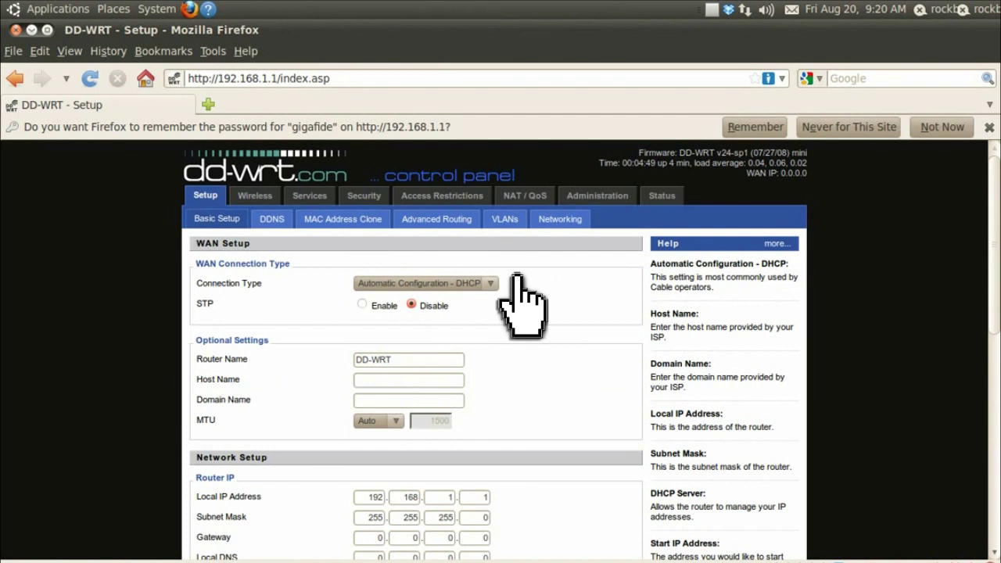
pyautogui.click(362, 305)
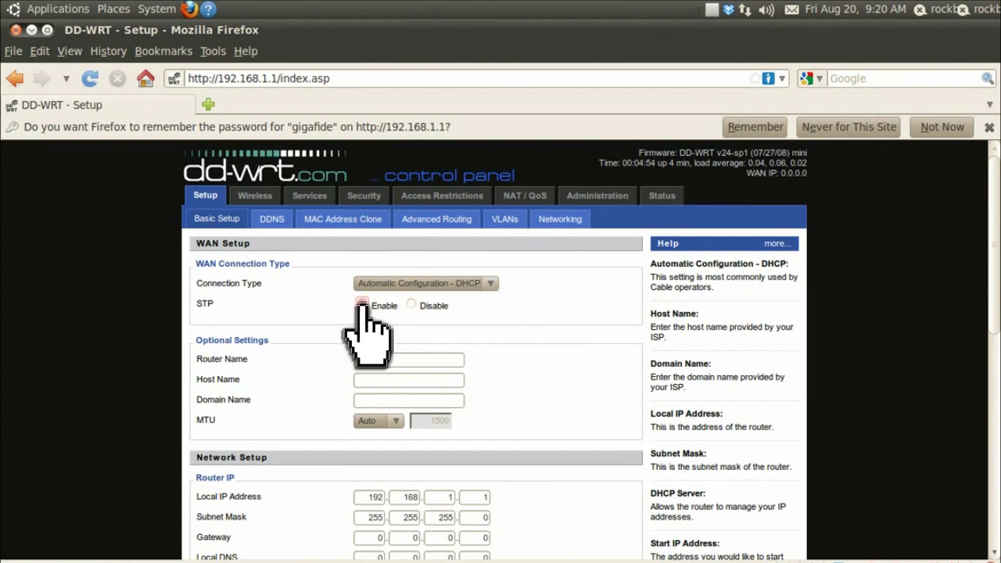
pyautogui.tripleClick(441, 360)
pyautogui.write('repeater')
pyautogui.press('Tab')
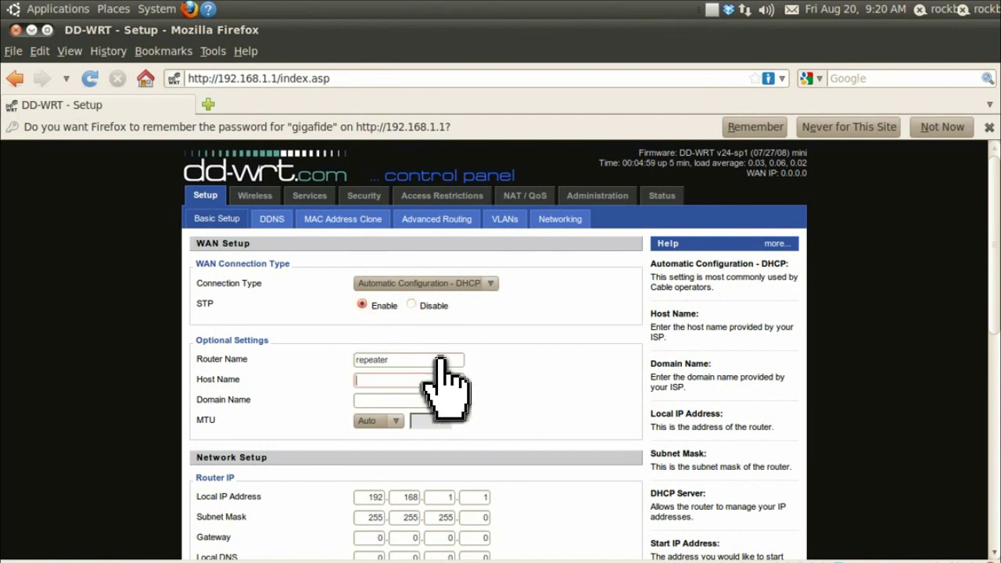
pyautogui.write('repeater')
pyautogui.press('Tab')
# - Set the router's local IP address to 192.168.69.1 and save the basic setup
pyautogui.scroll(-1, 443, 383)
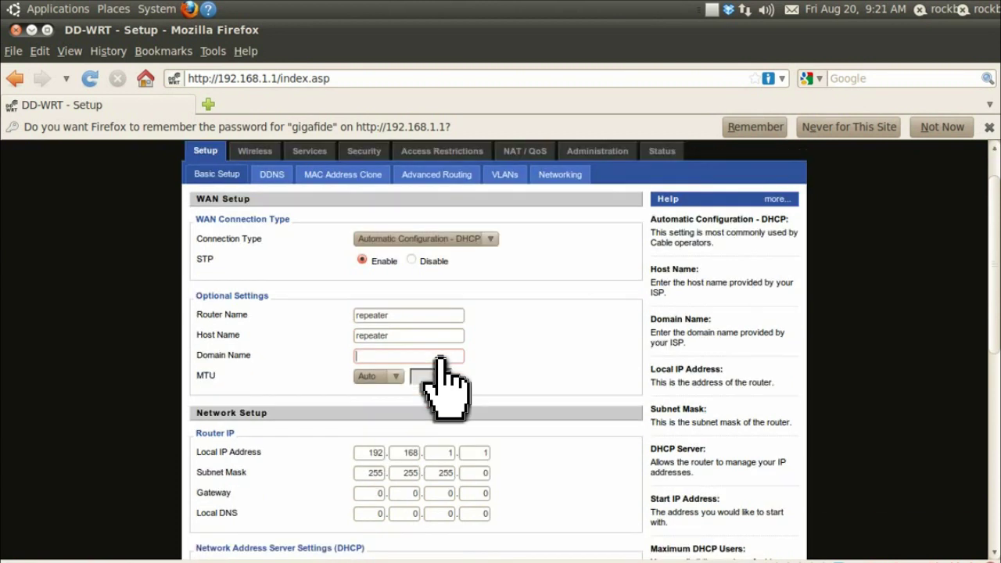
pyautogui.press('Tab')
pyautogui.press('Tab')
pyautogui.press('Tab')
pyautogui.press('Tab')
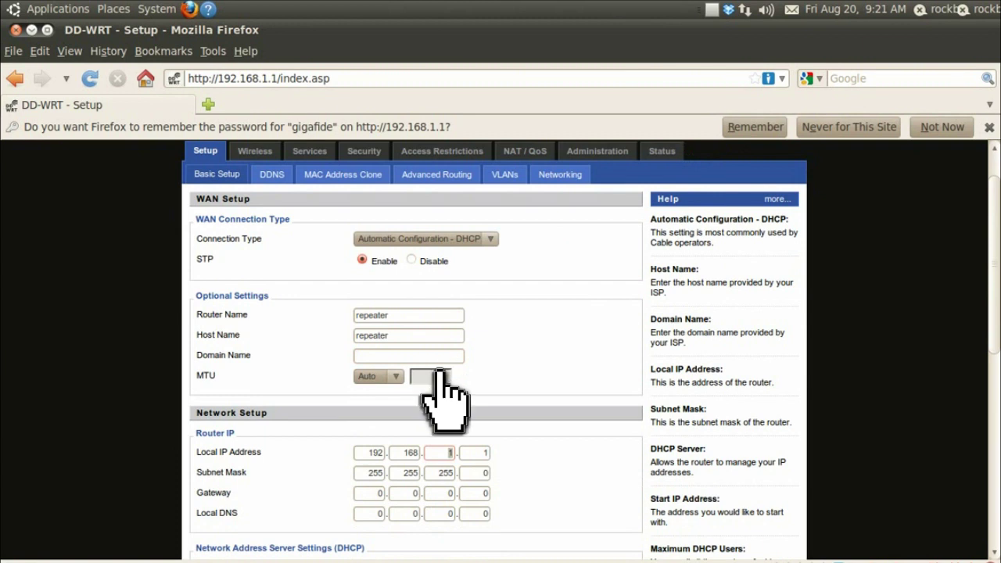
pyautogui.write('69')
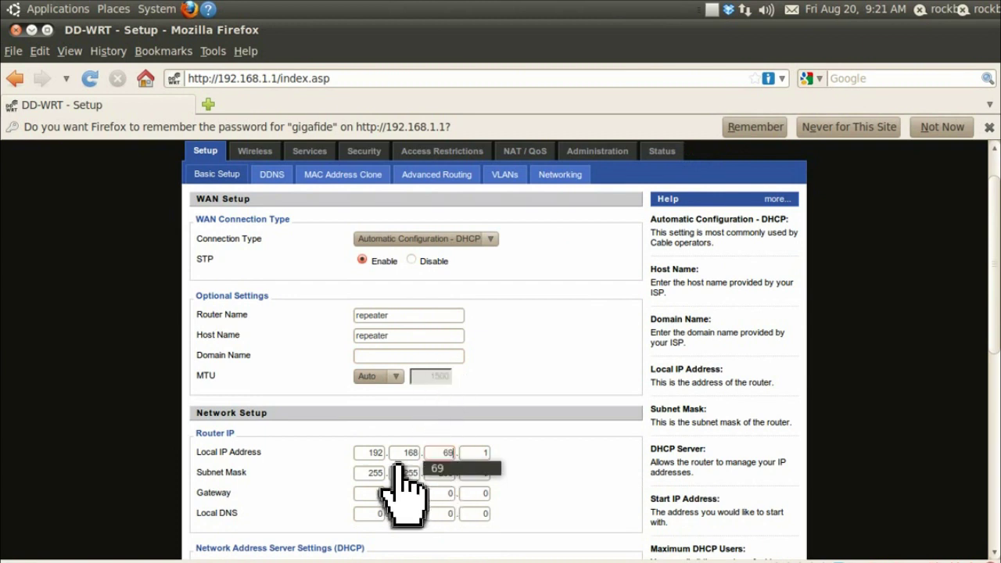
pyautogui.press('Escape')
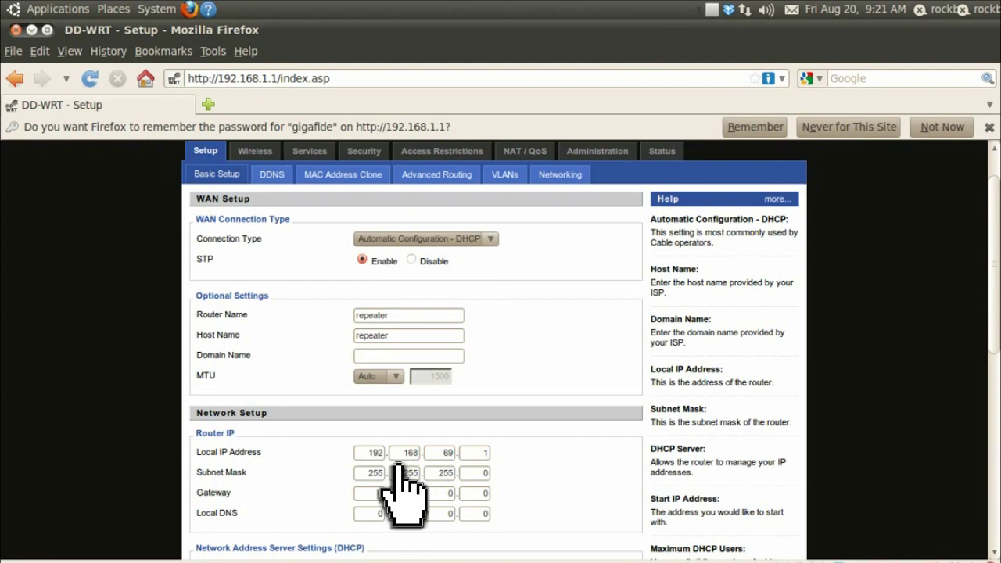
pyautogui.scroll(-10, 402, 489)
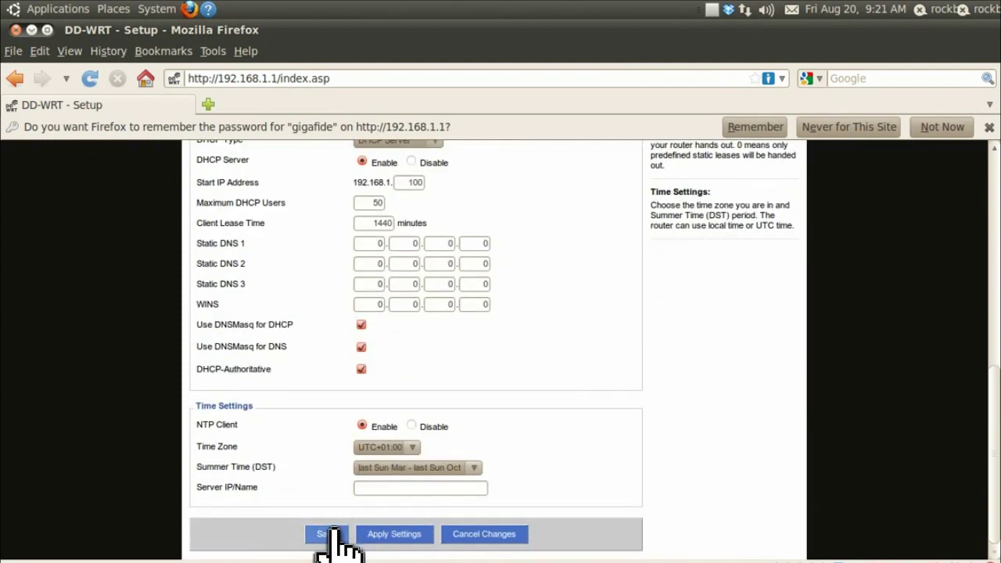
pyautogui.click(332, 532)
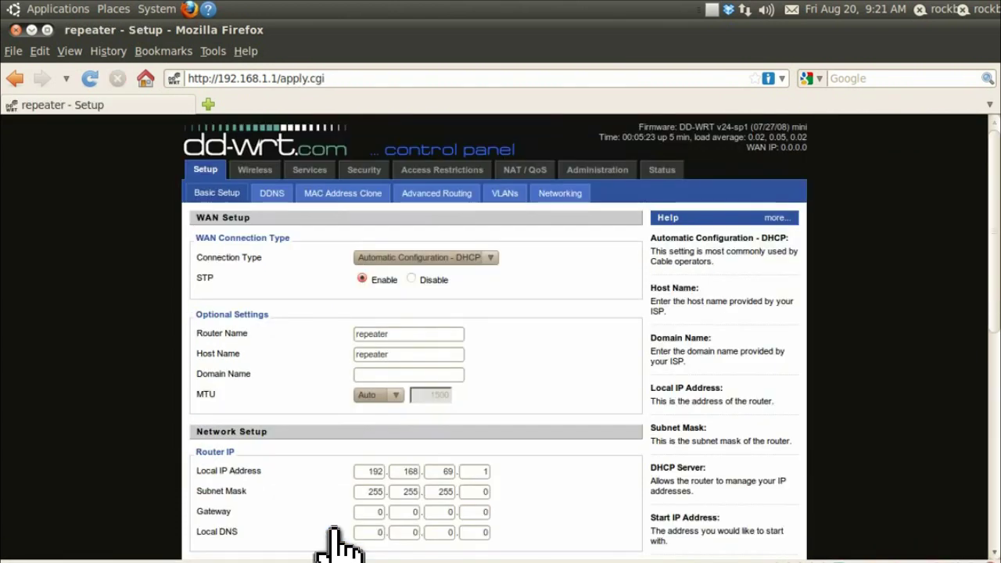
# - Disable the SPI firewall in the router's security settings and save the change
pyautogui.click(363, 170)
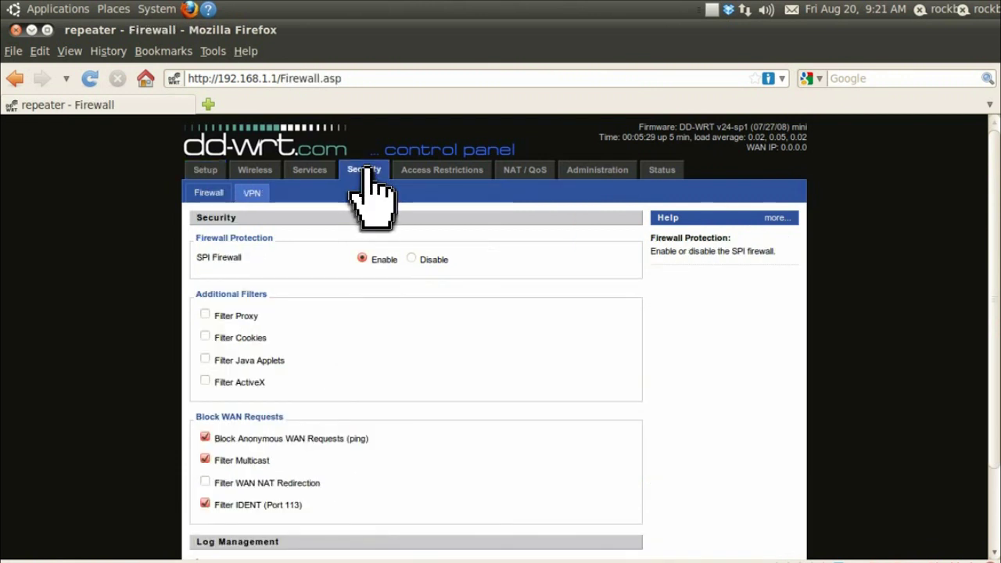
pyautogui.click(412, 259)
pyautogui.scroll(-3, 414, 258)
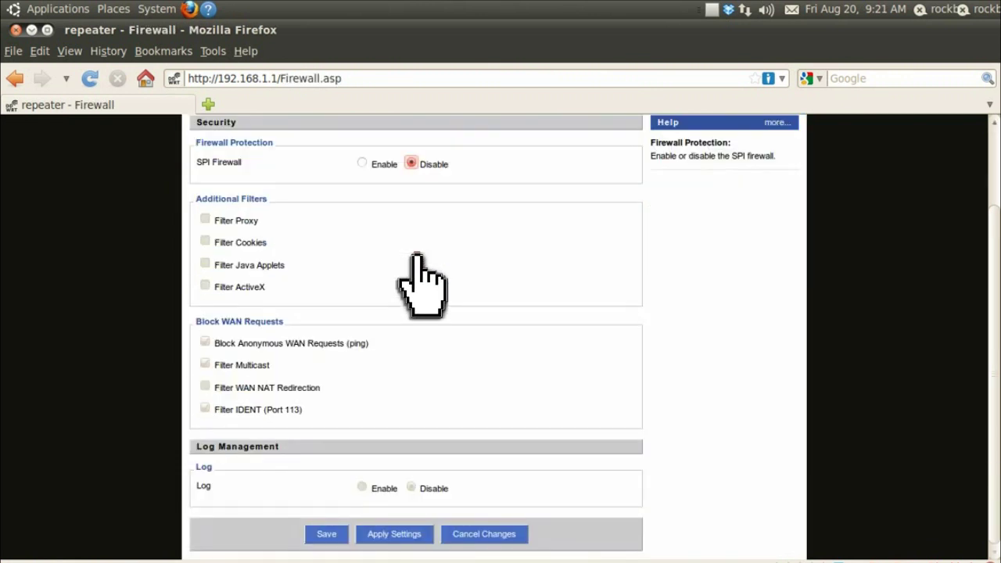
pyautogui.click(325, 532)
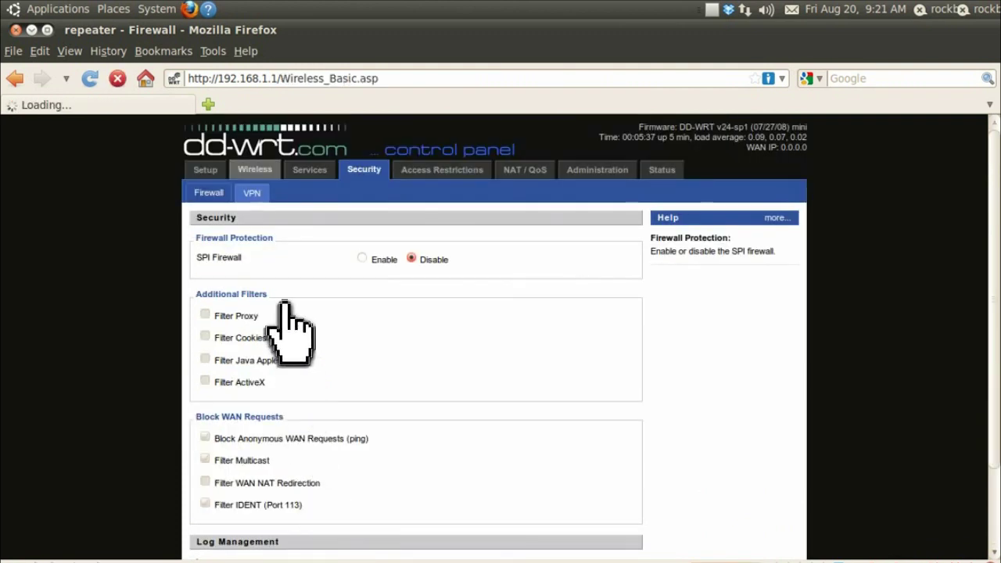
# - Set the physical wireless interface to Repeater mode with the network name "gigafide" and apply the settings
pyautogui.click(259, 169)
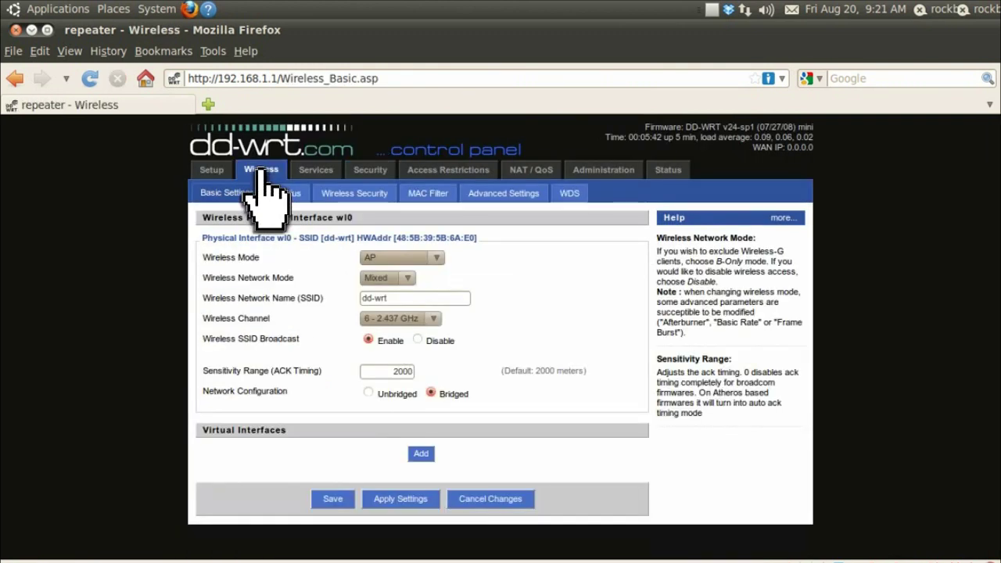
pyautogui.click(435, 257)
pyautogui.click(413, 311)
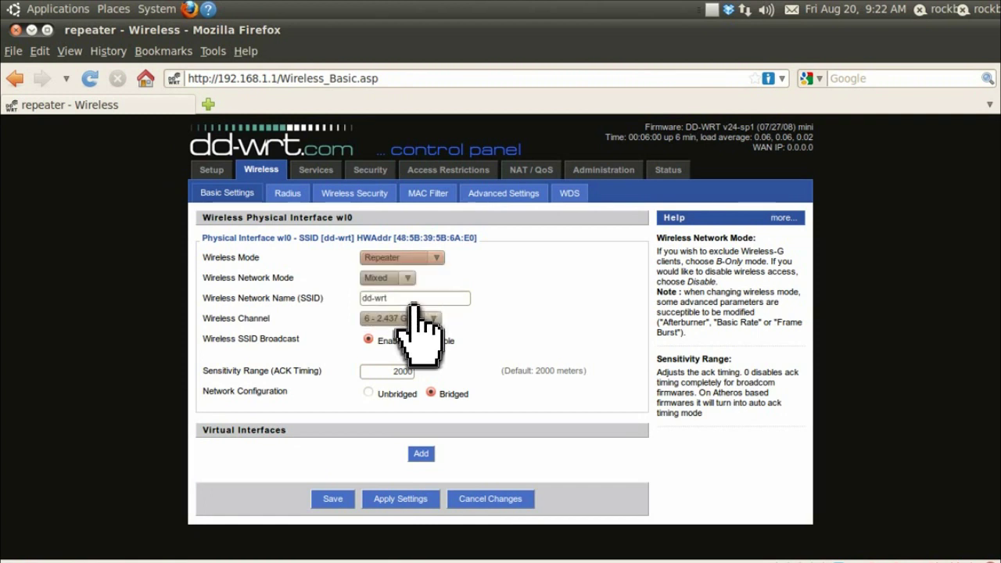
pyautogui.tripleClick(412, 304)
pyautogui.write('gigafide')
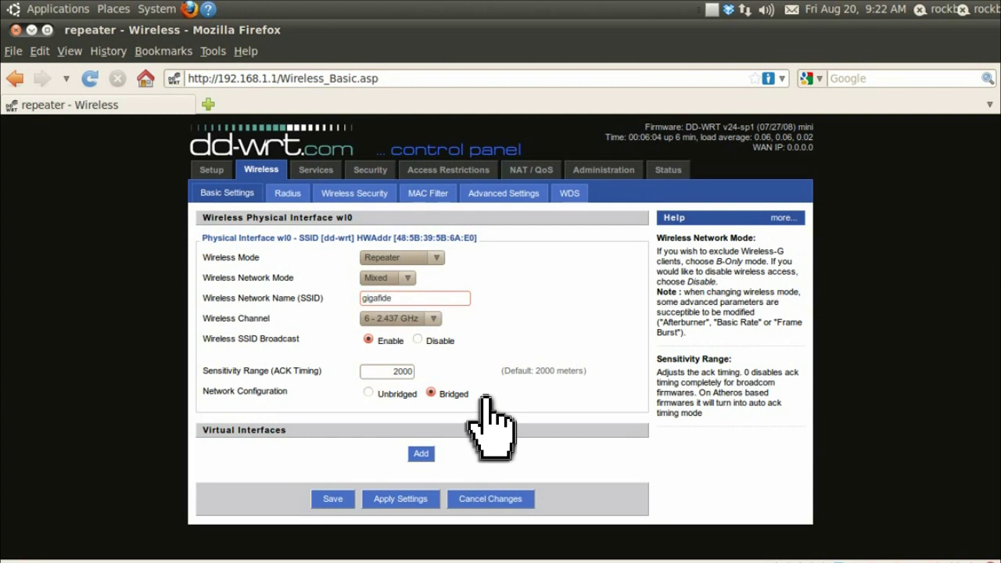
pyautogui.click(403, 498)
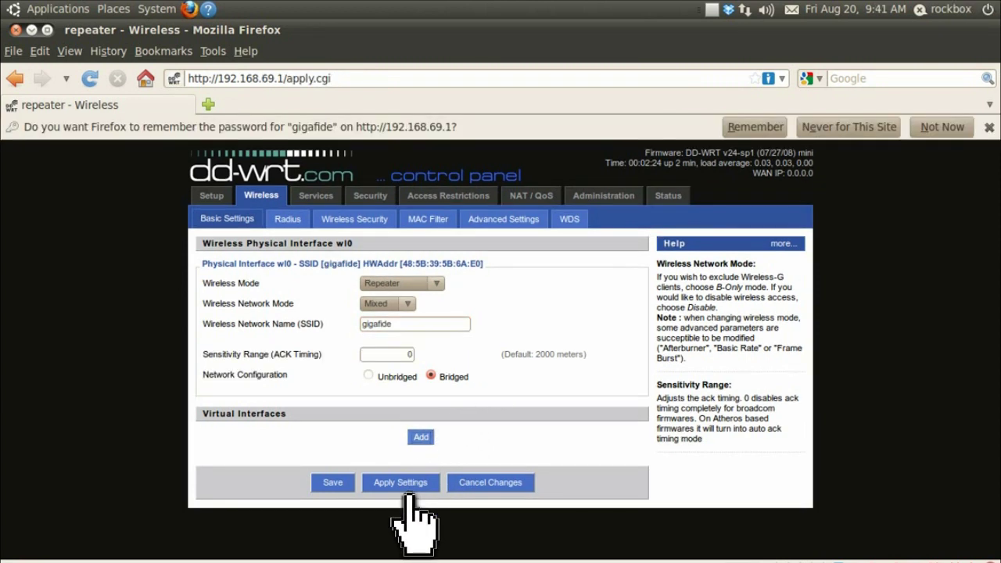
# - Add a virtual wireless interface with the network name "gigafide_repeater" and apply the settings
pyautogui.click(421, 438)
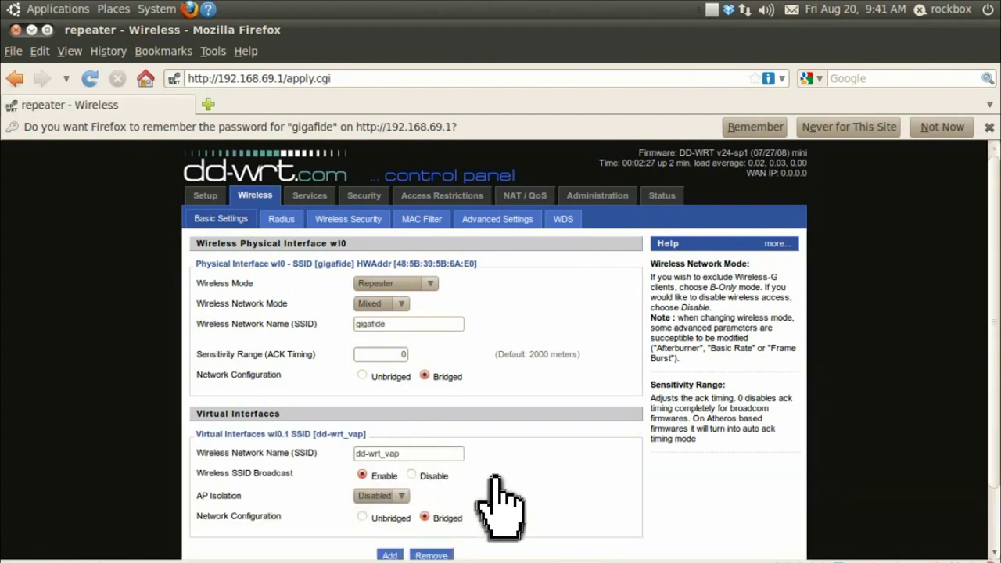
pyautogui.scroll(-2, 496, 479)
pyautogui.press('BackSpace')
pyautogui.write('giga')
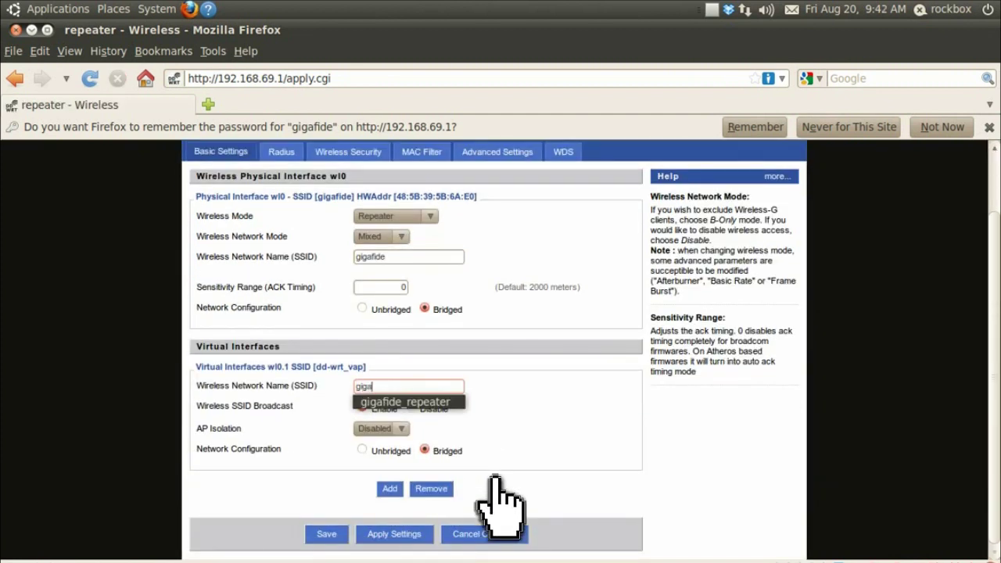
pyautogui.write('fide_repeater')
pyautogui.press('Tab')
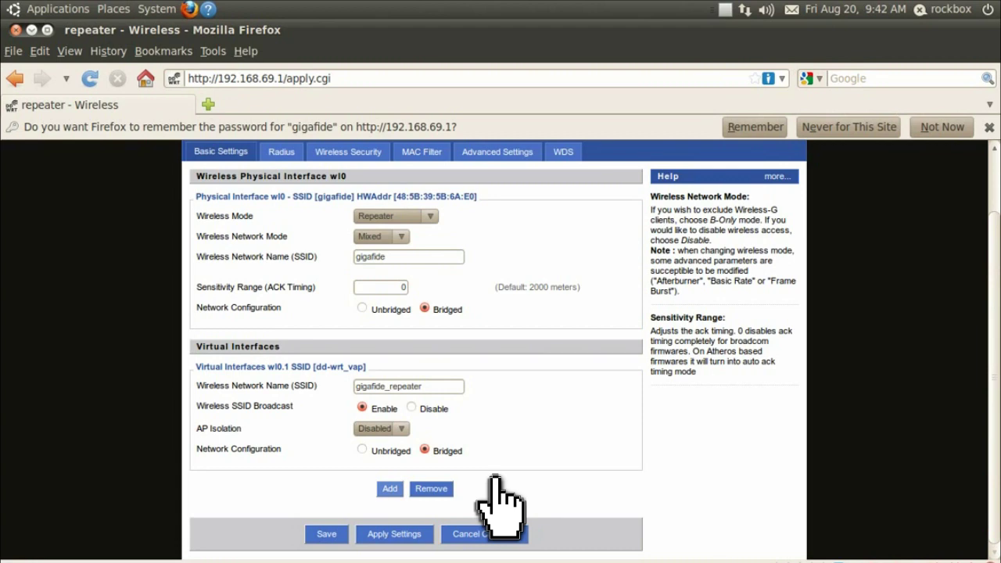
pyautogui.click(395, 534)
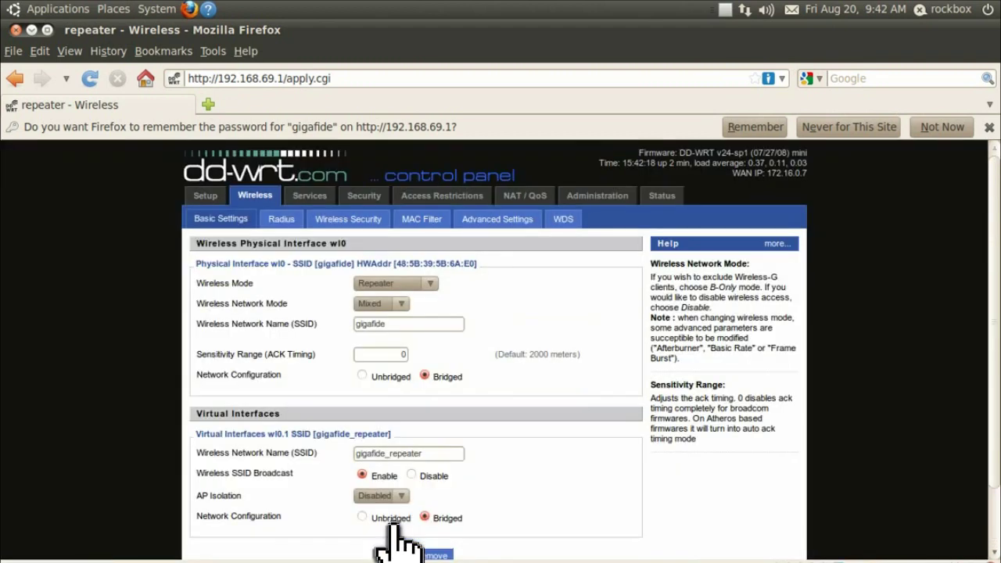